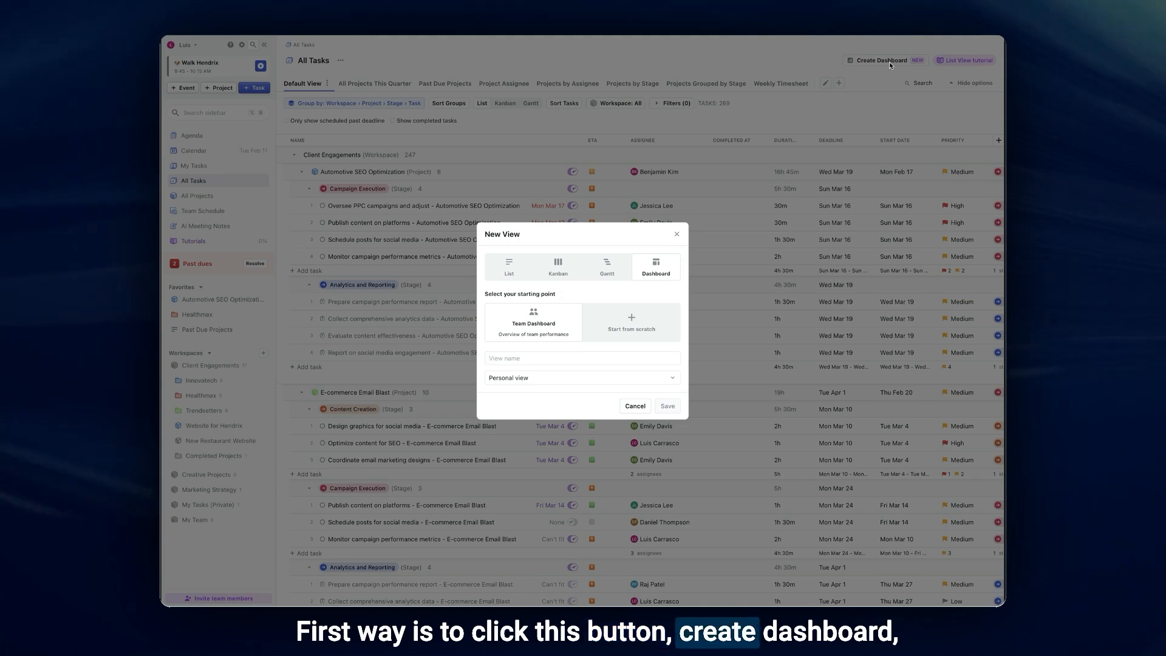
# - Start a new Dashboard view for All Tasks, using the Team Dashboard template as its starting point
pyautogui.click(889, 65)
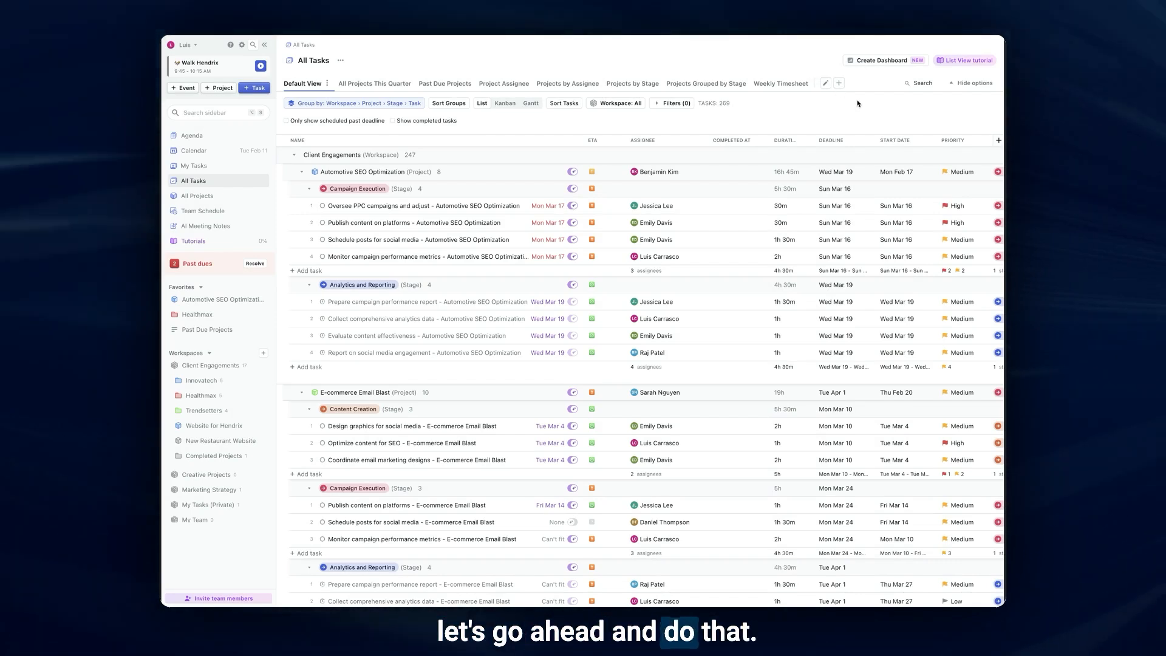
pyautogui.click(840, 85)
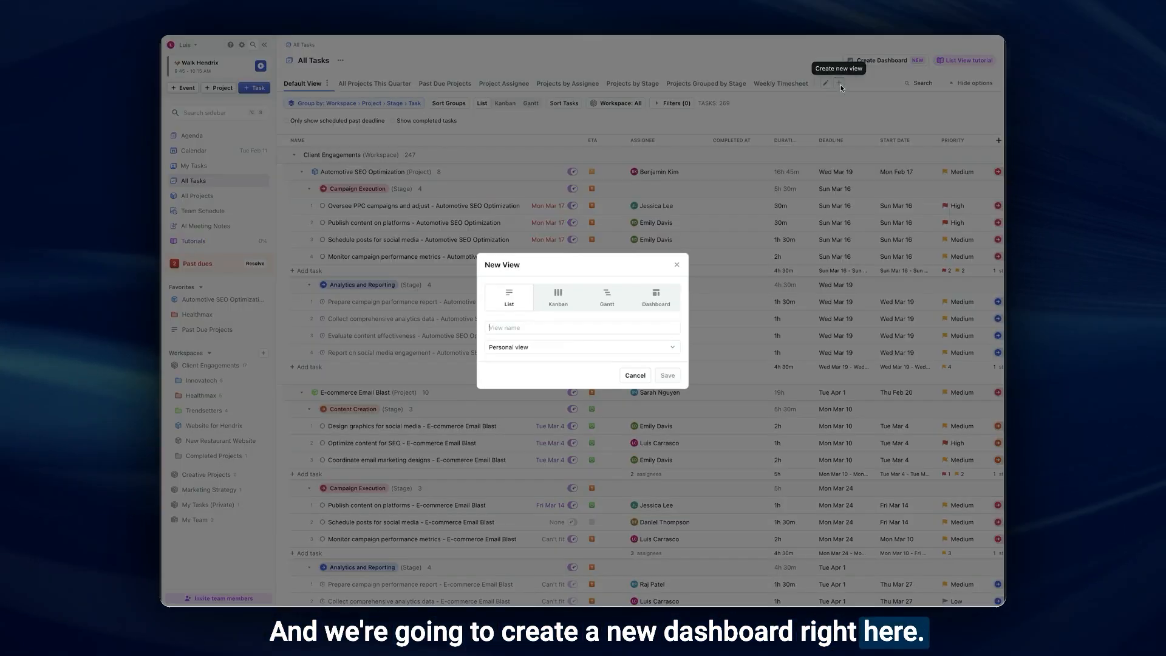
pyautogui.click(668, 299)
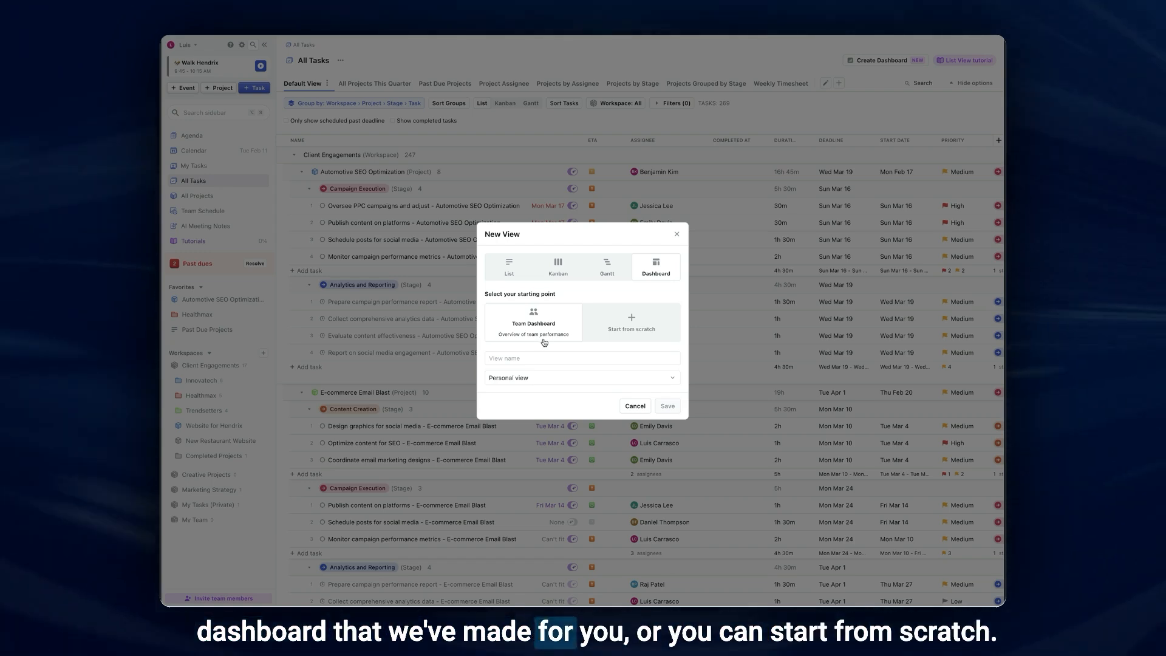
pyautogui.click(625, 328)
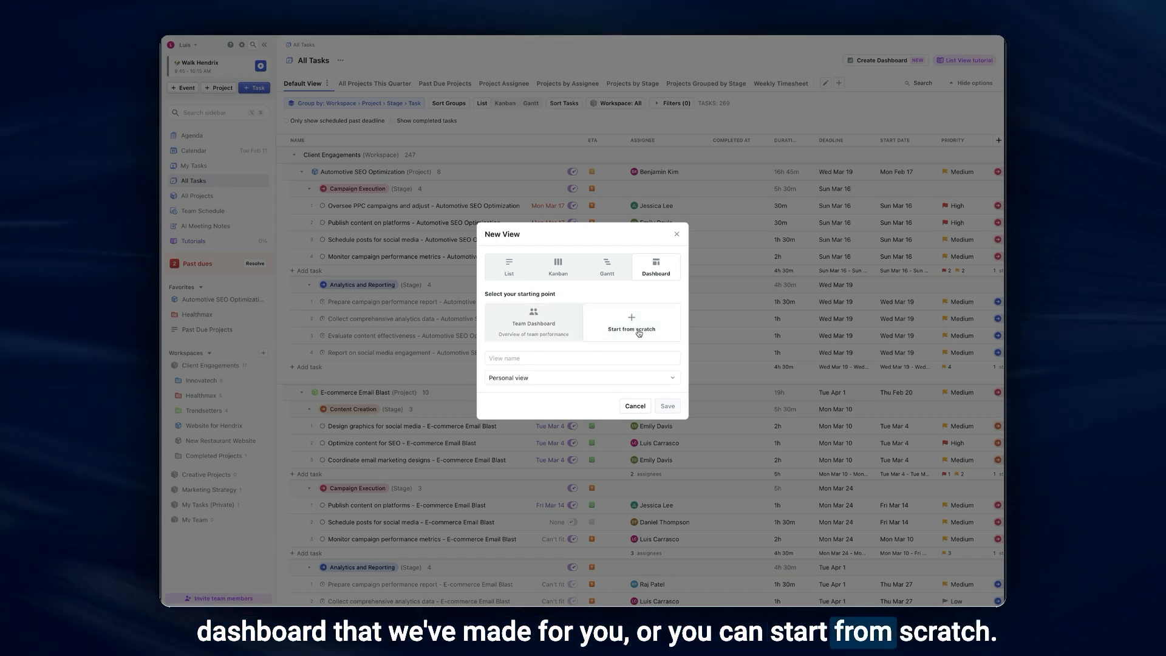
pyautogui.click(569, 328)
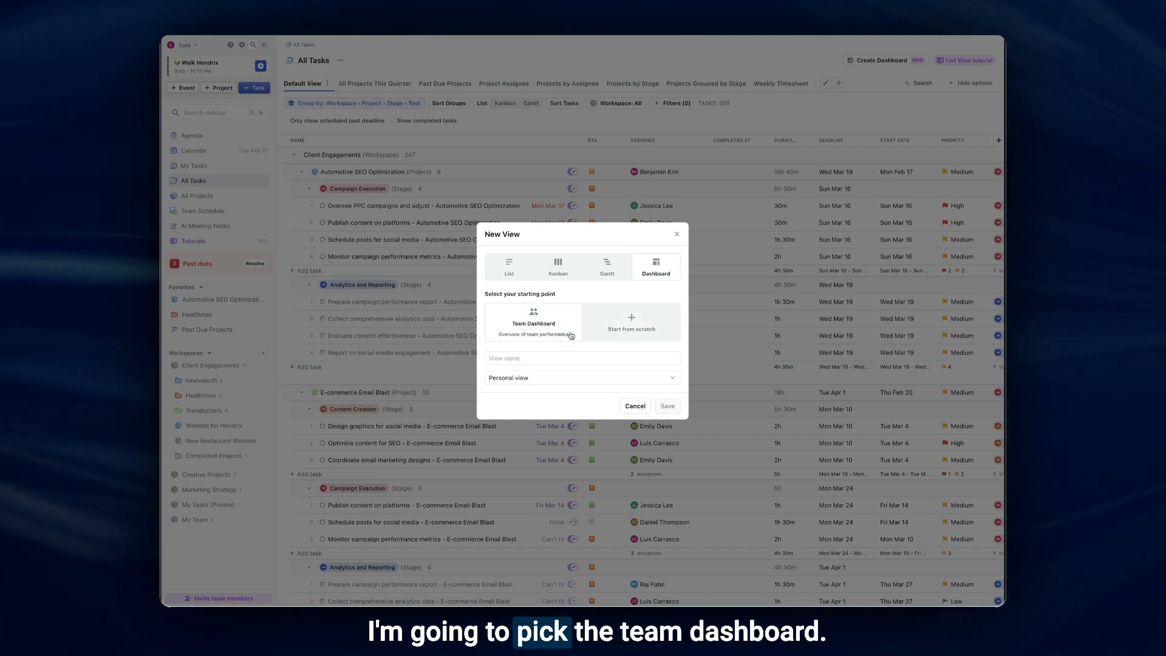
# - Name the new view "Team Dashboard", make it a Team view and save it
pyautogui.click(548, 357)
pyautogui.write('Team Dash')
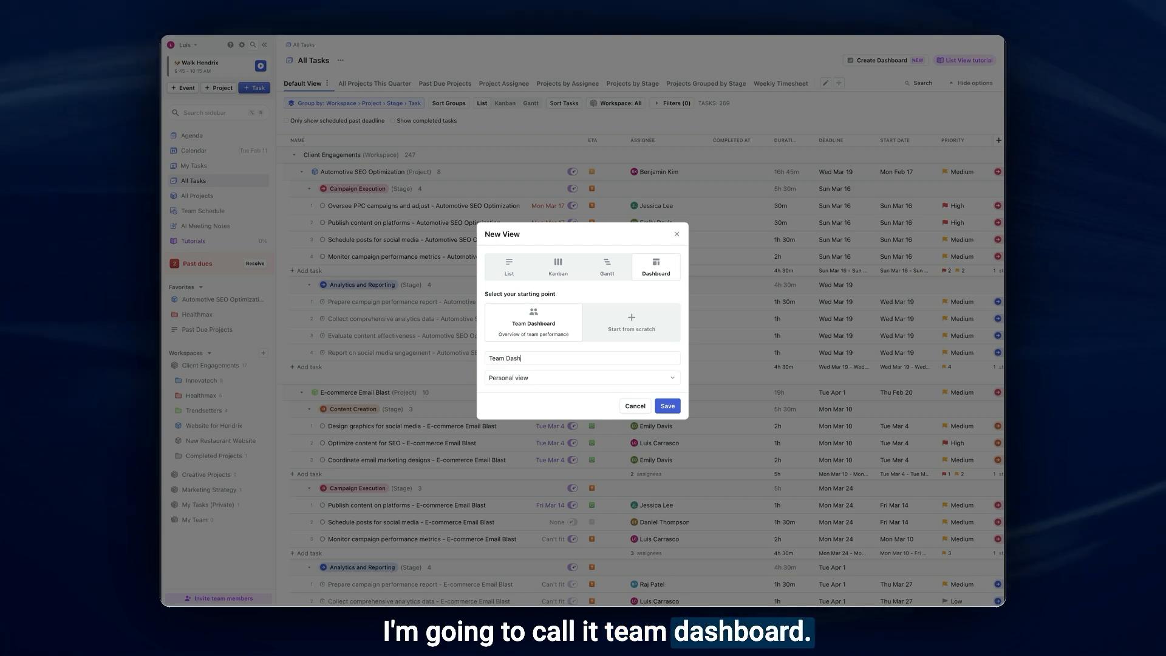
pyautogui.write('board')
pyautogui.click(558, 377)
pyautogui.click(555, 408)
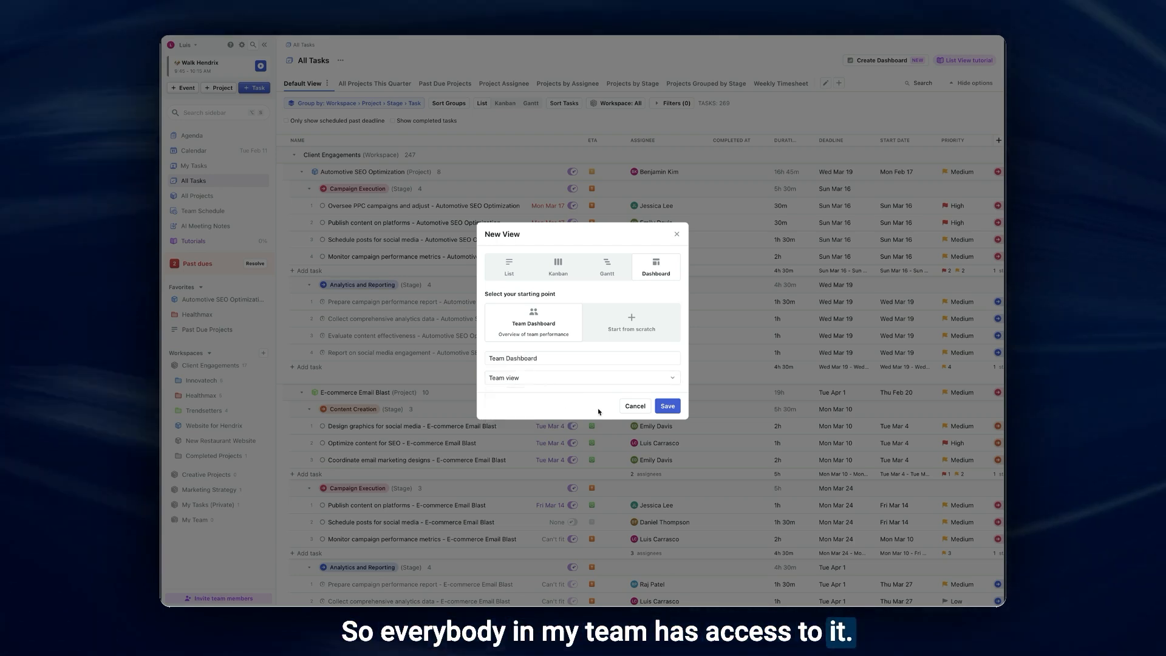
pyautogui.click(667, 405)
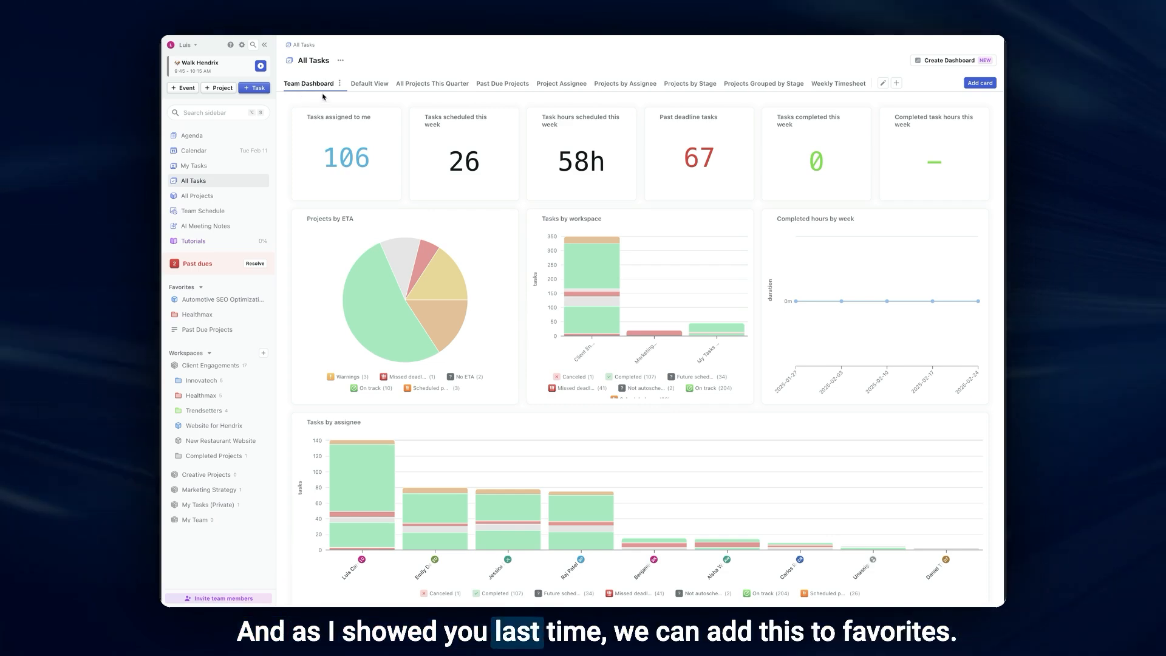
# - Add the Team Dashboard view to the favorites and move it to the first place in the Favorites list
pyautogui.click(312, 131)
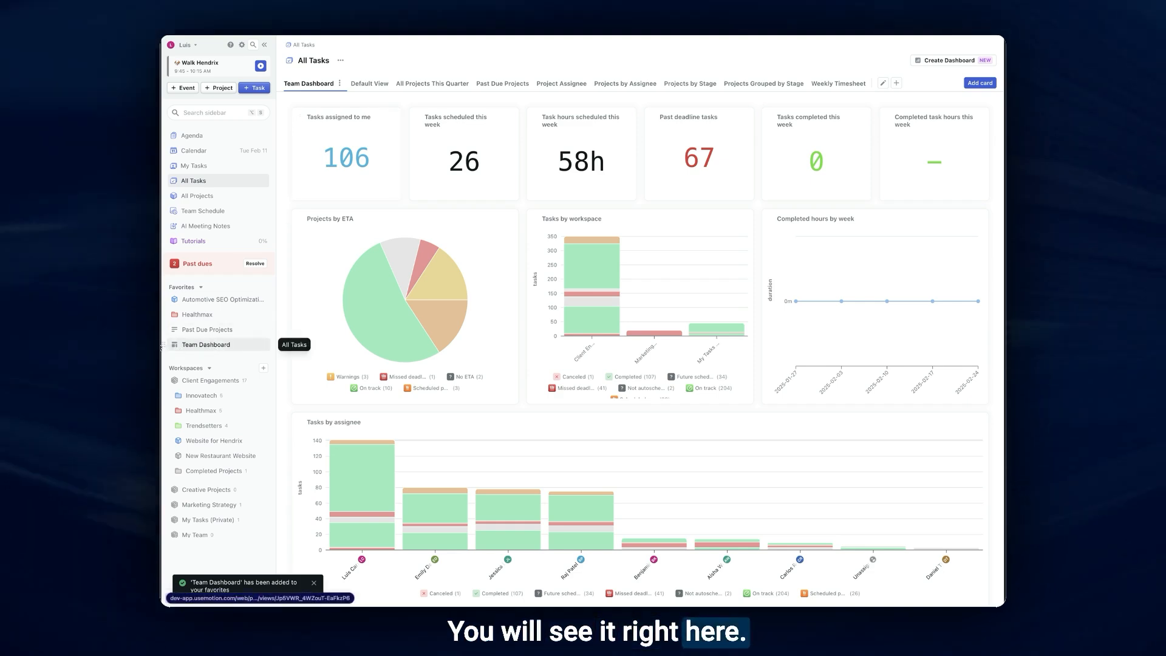
pyautogui.click(212, 349)
pyautogui.moveTo(164, 345); pyautogui.dragTo(182, 303)
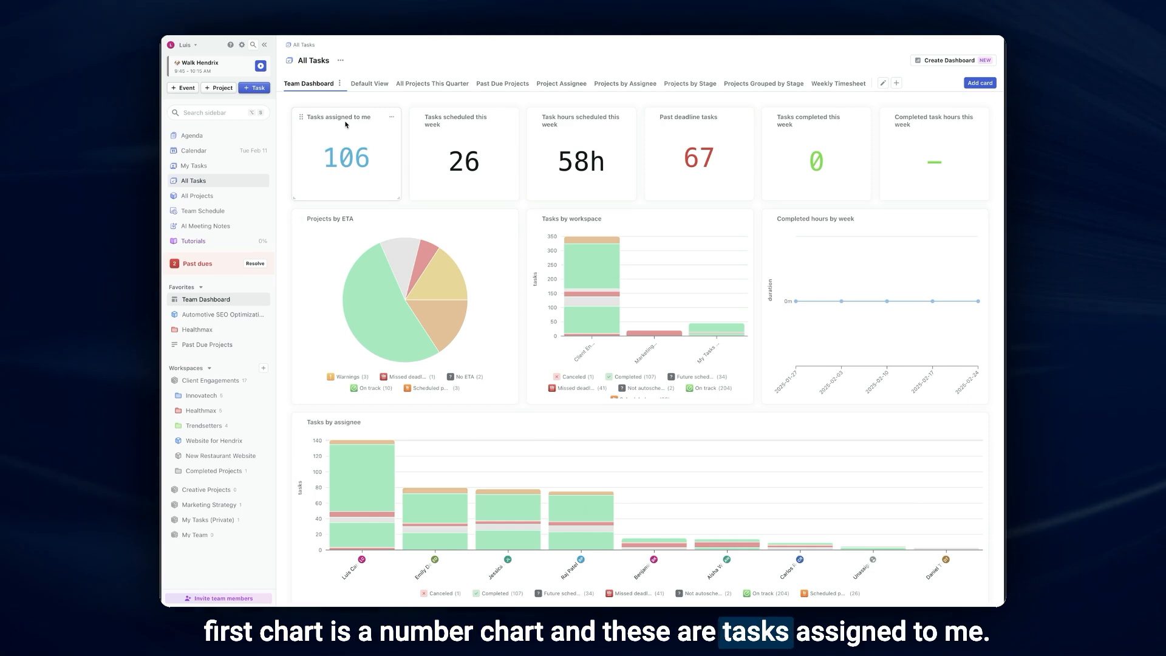
# - Edit the "Tasks assigned to me" chart so its field is Total hours, and check its assignee filter choices
pyautogui.click(391, 117)
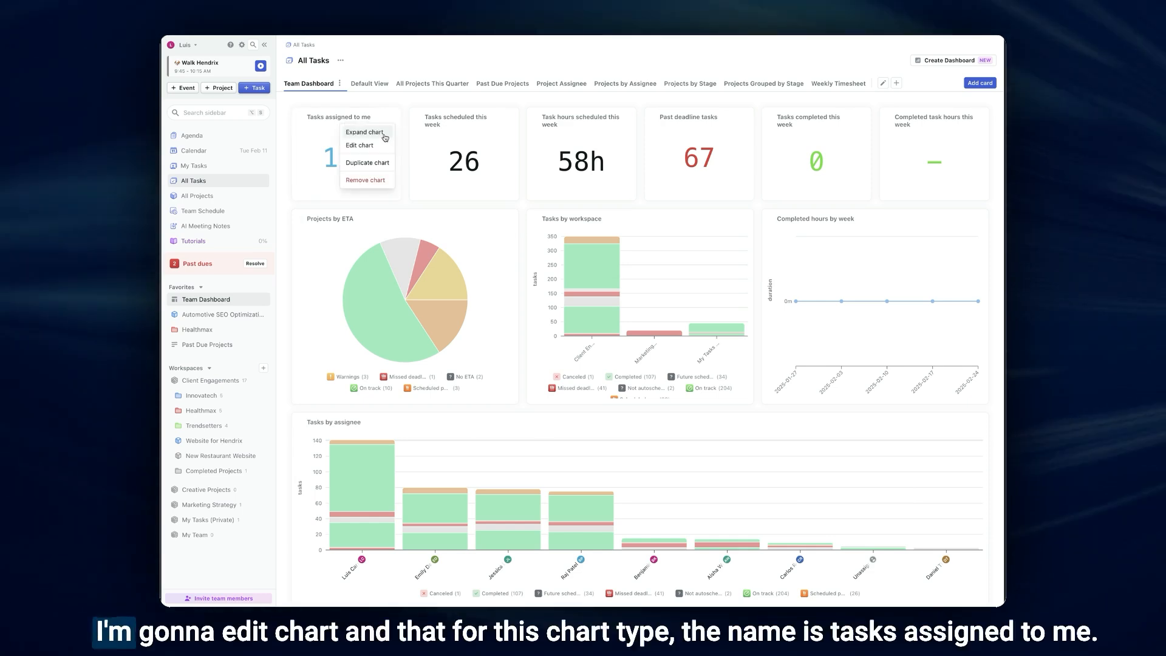
pyautogui.click(383, 147)
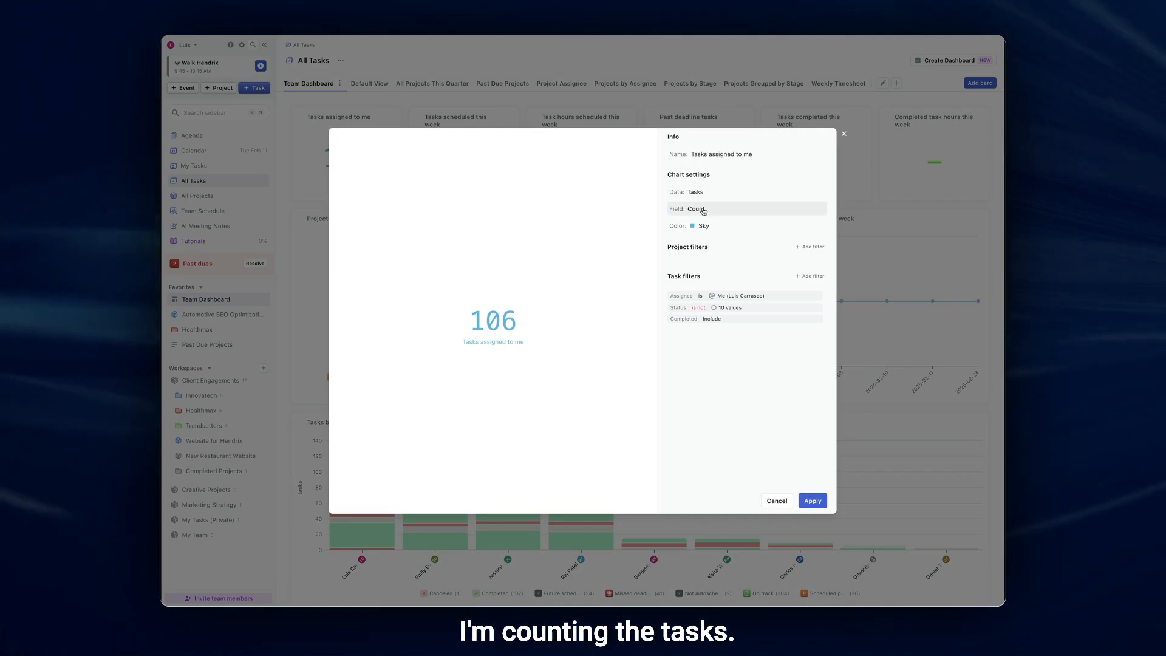
pyautogui.click(720, 192)
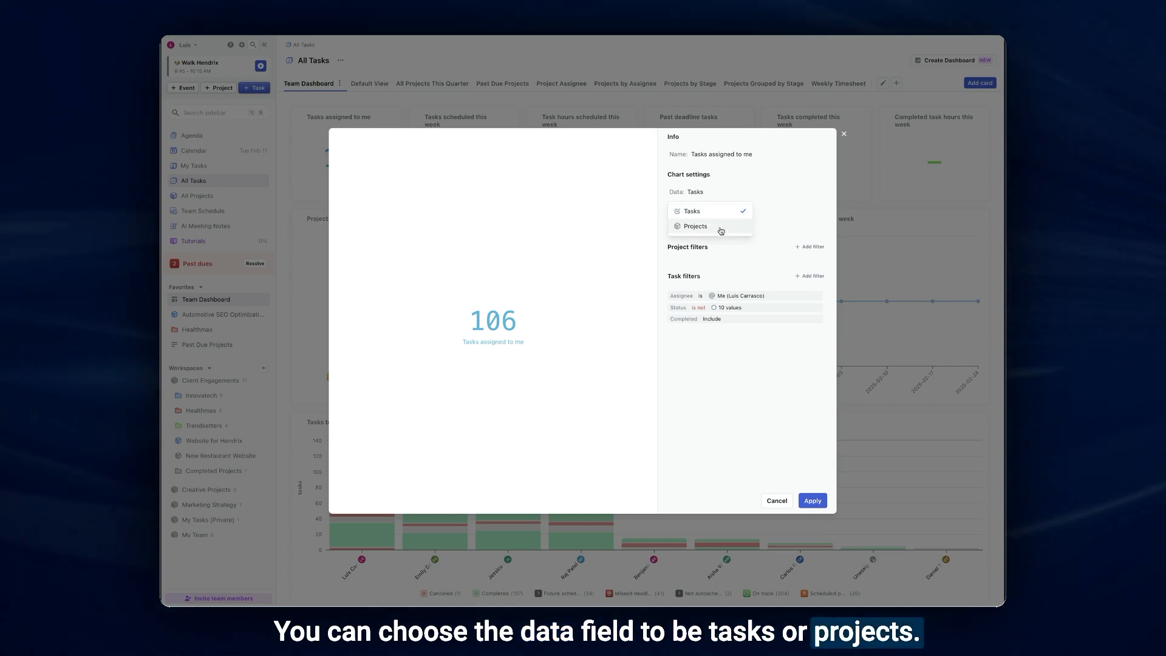
pyautogui.click(698, 210)
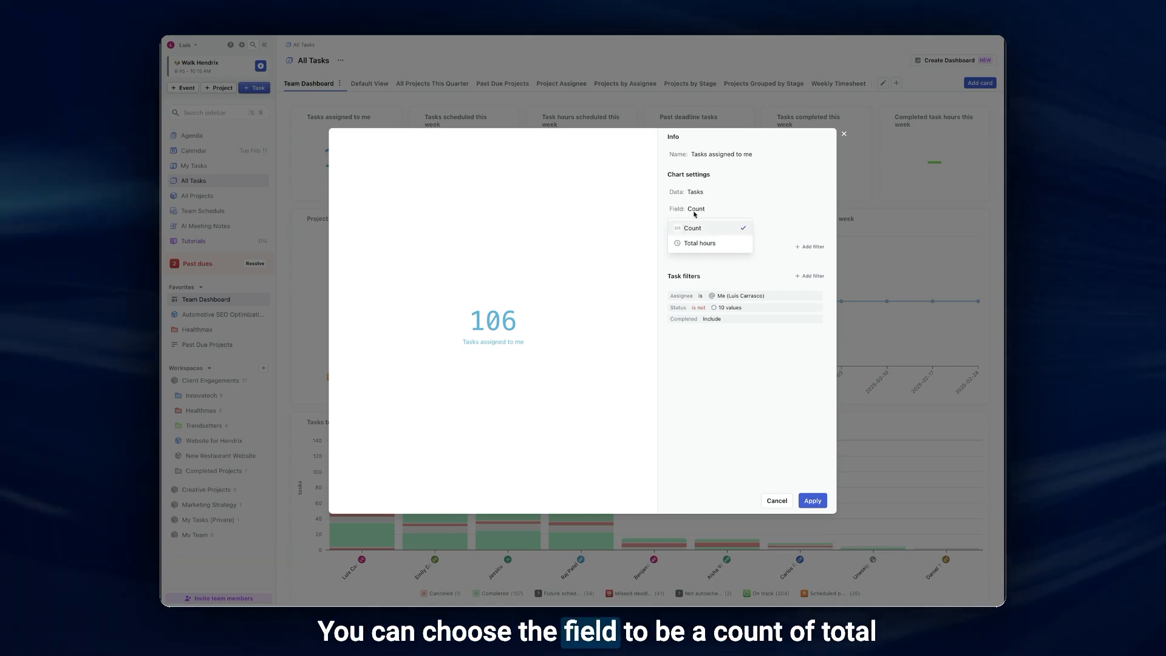
pyautogui.click(707, 243)
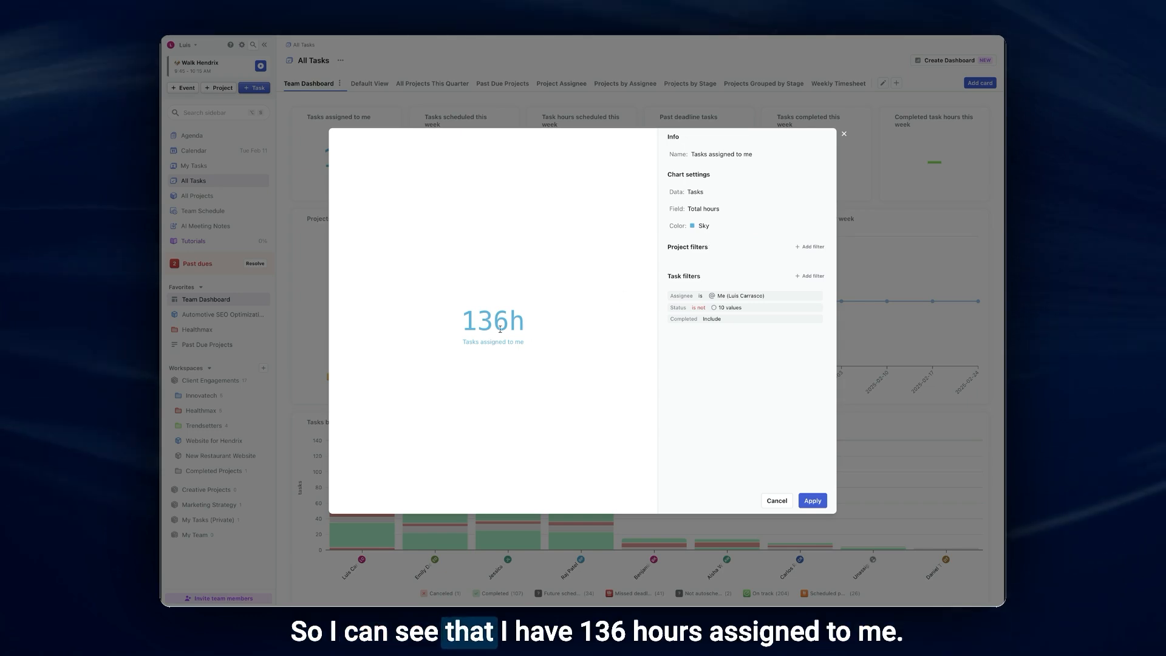
pyautogui.click(738, 210)
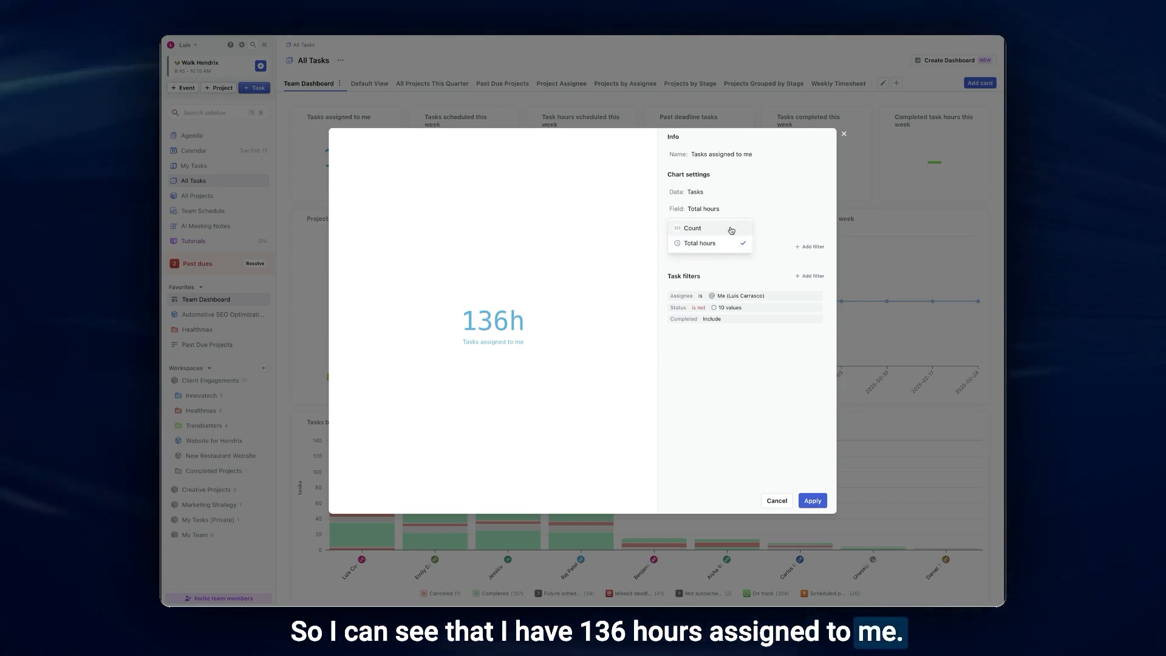
pyautogui.click(726, 229)
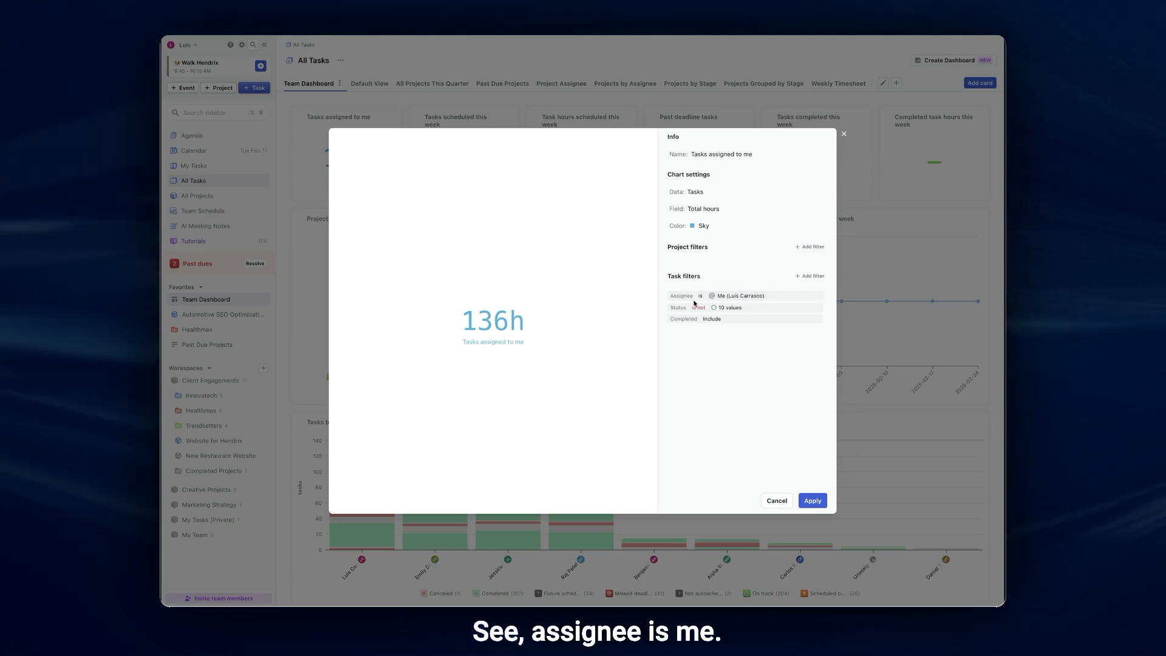
pyautogui.click(742, 300)
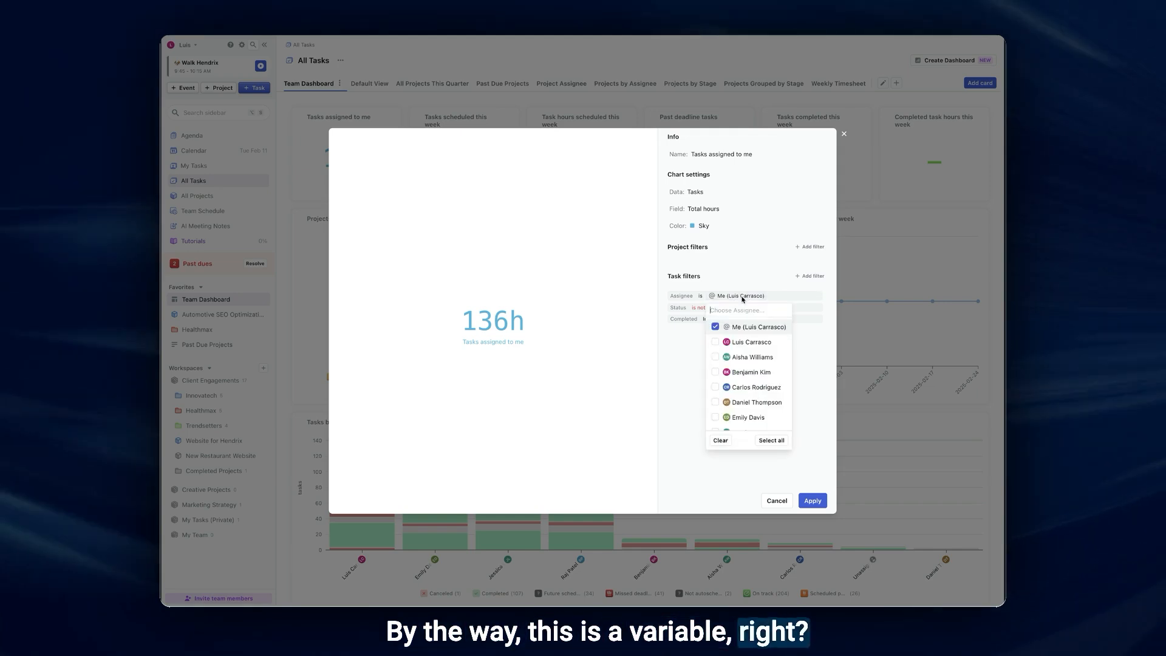
pyautogui.click(685, 354)
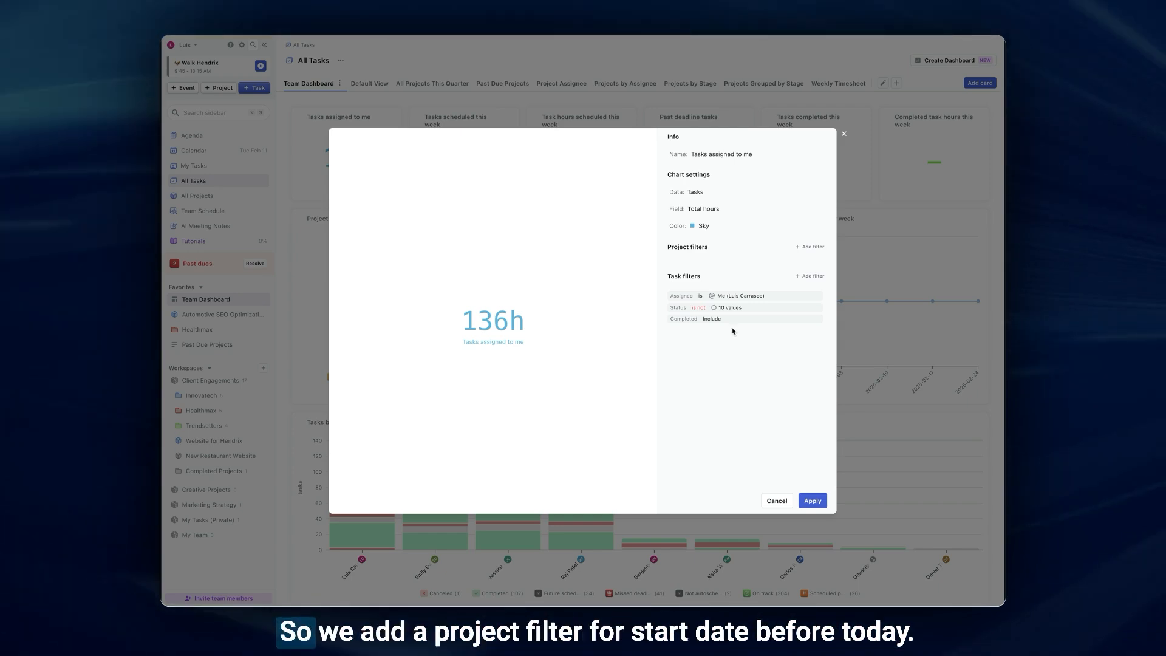
# - Add a project filter to the chart for a Start Date on or before today
pyautogui.click(818, 247)
pyautogui.click(817, 307)
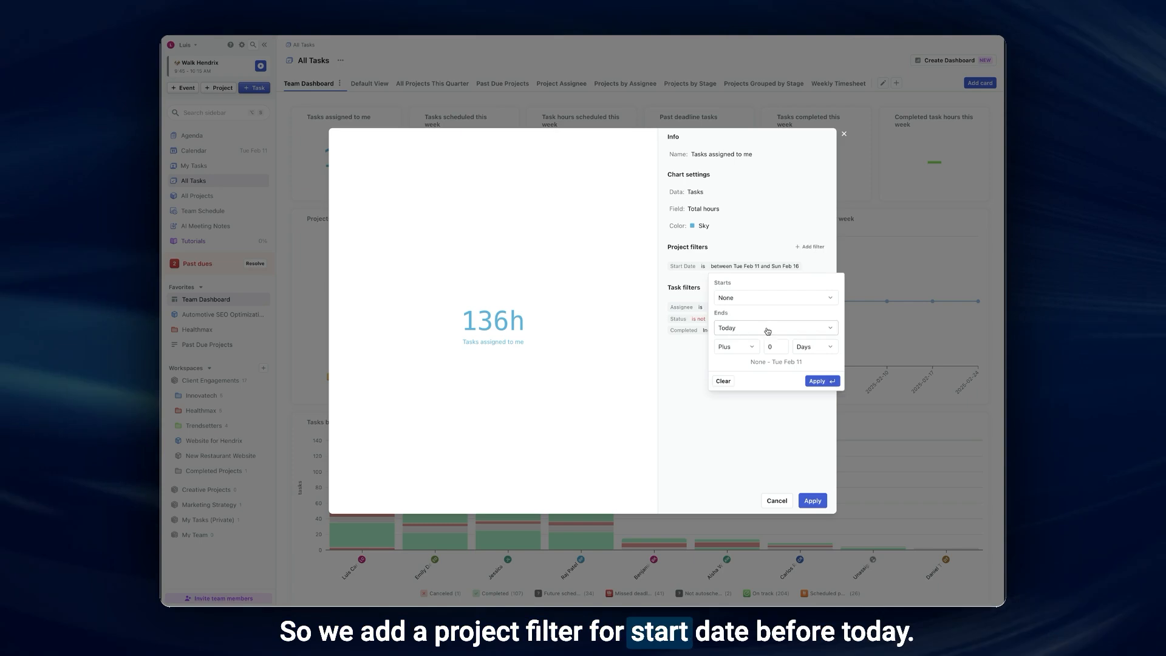
pyautogui.click(819, 383)
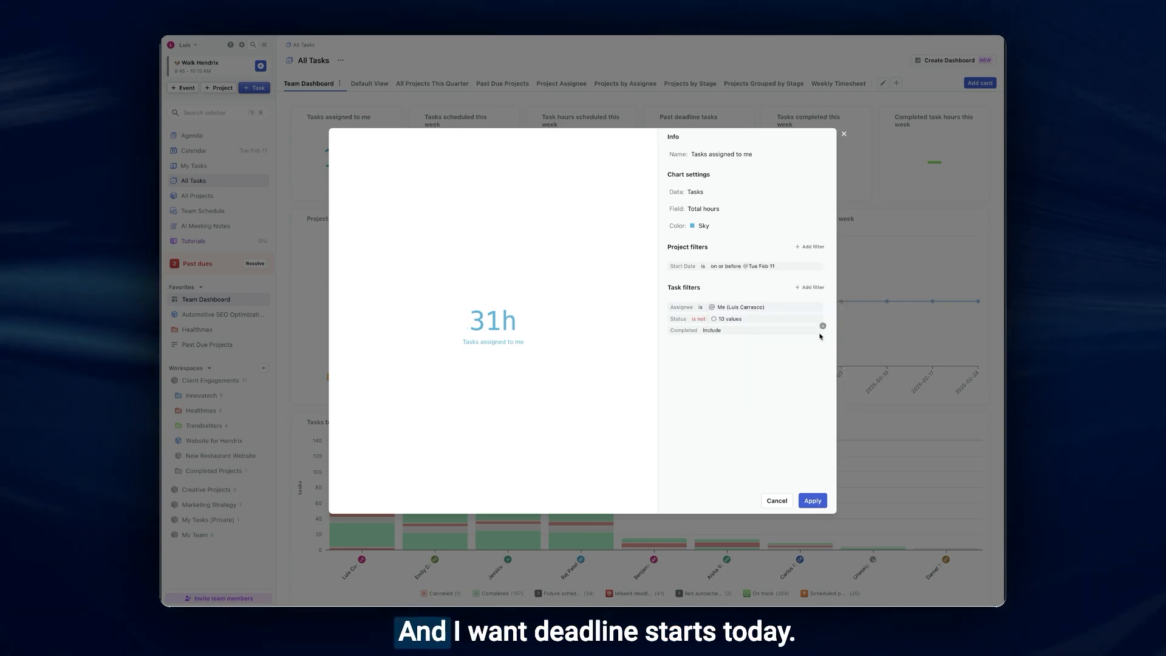
# - Add a project filter to the chart for a Deadline after today, with no end date
pyautogui.scroll(-3, 837, 328)
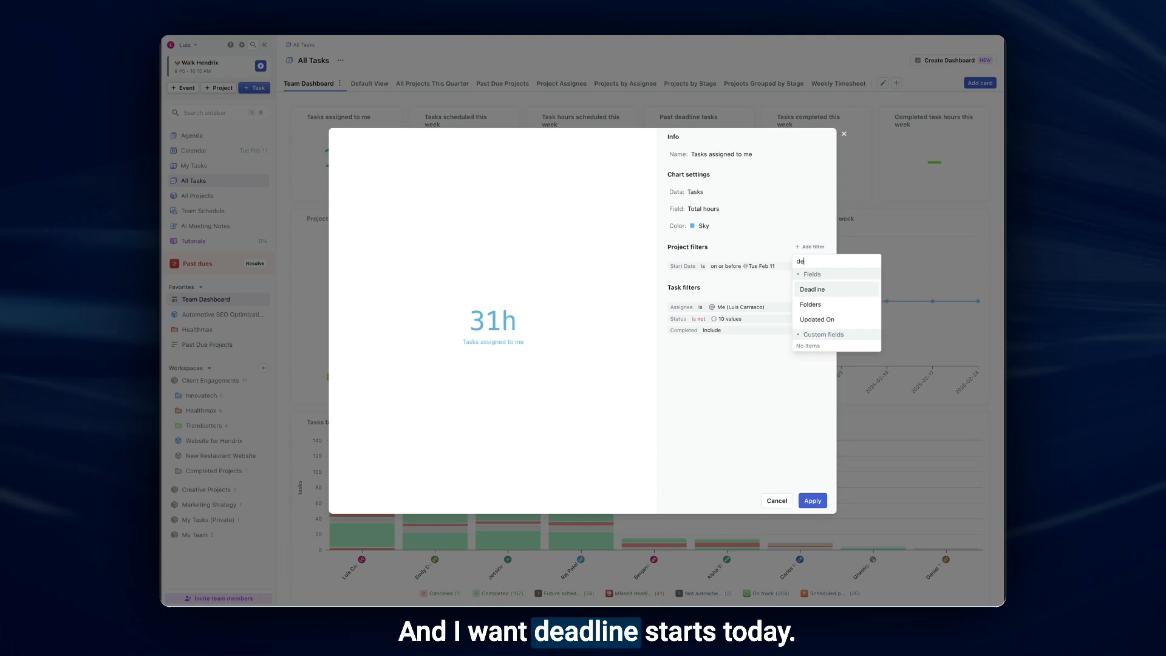
pyautogui.click(846, 297)
pyautogui.click(856, 311)
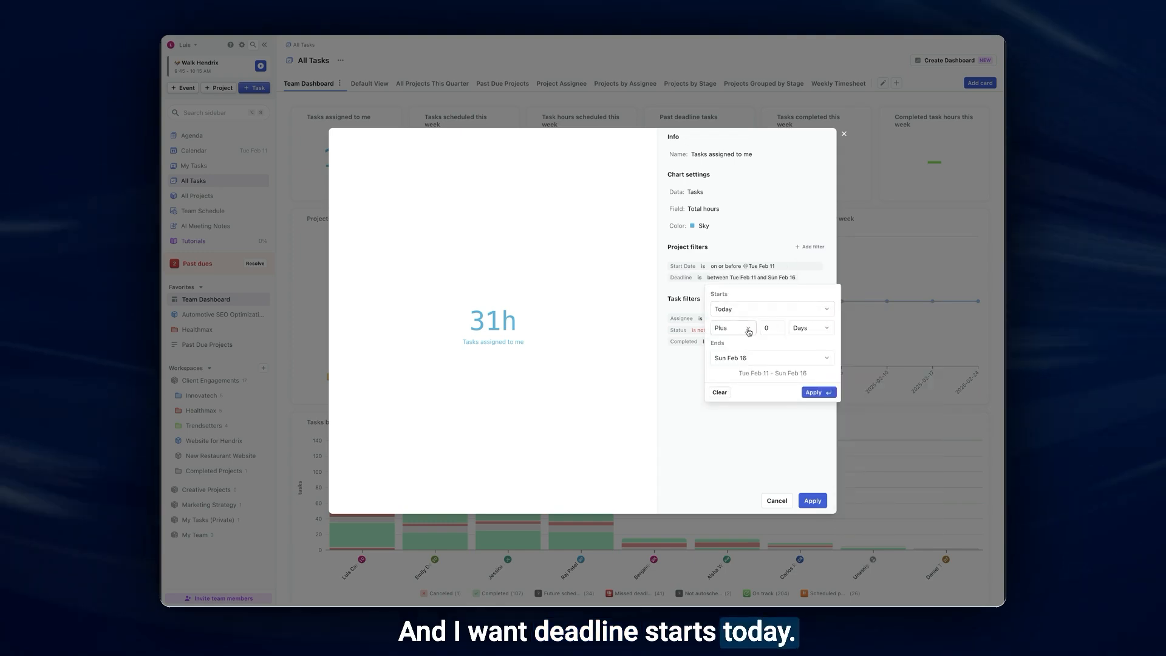
pyautogui.click(770, 358)
pyautogui.click(862, 571)
pyautogui.press('Return')
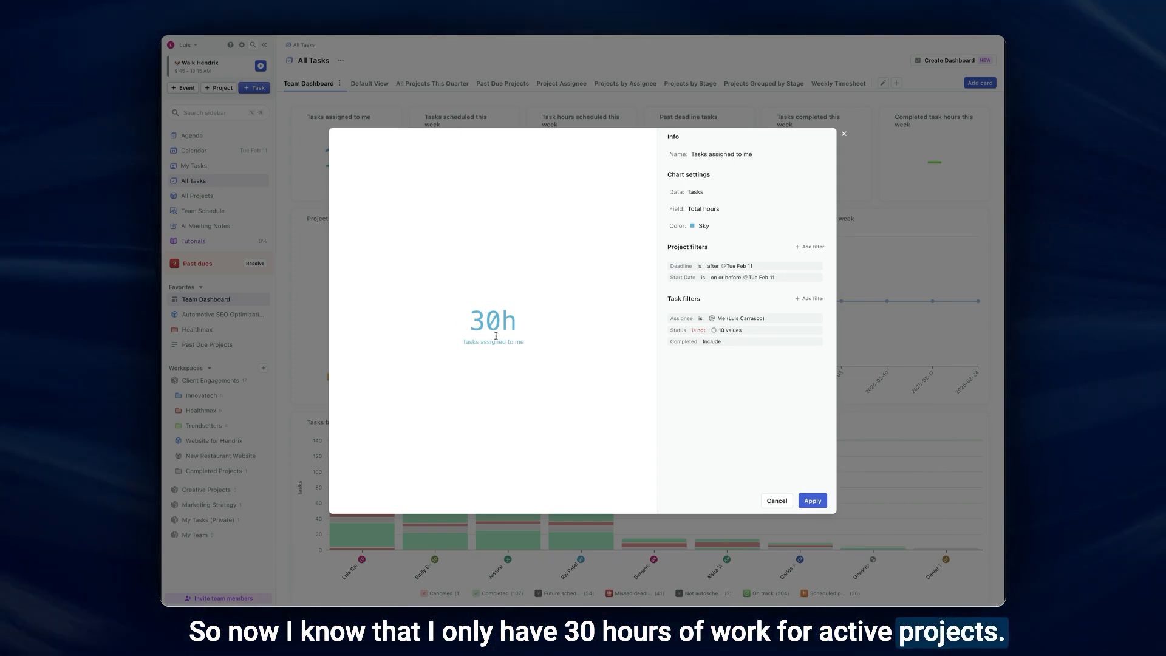
# - Apply the edits to the "Tasks assigned to me" chart and save the Team Dashboard view
pyautogui.click(812, 501)
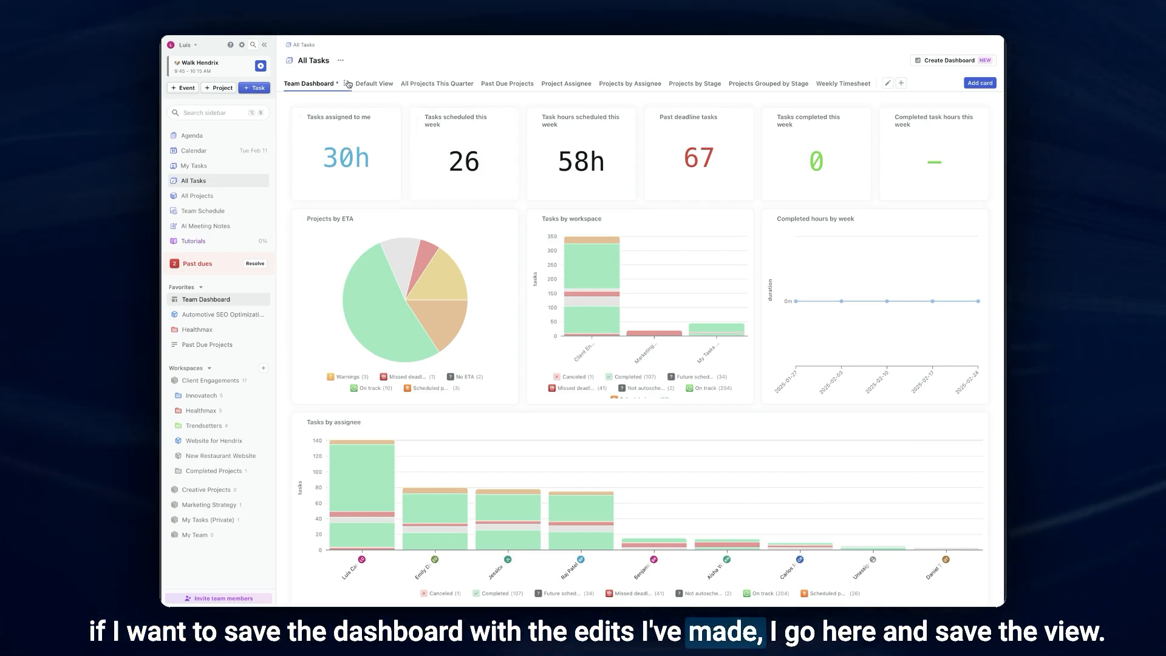
pyautogui.click(321, 150)
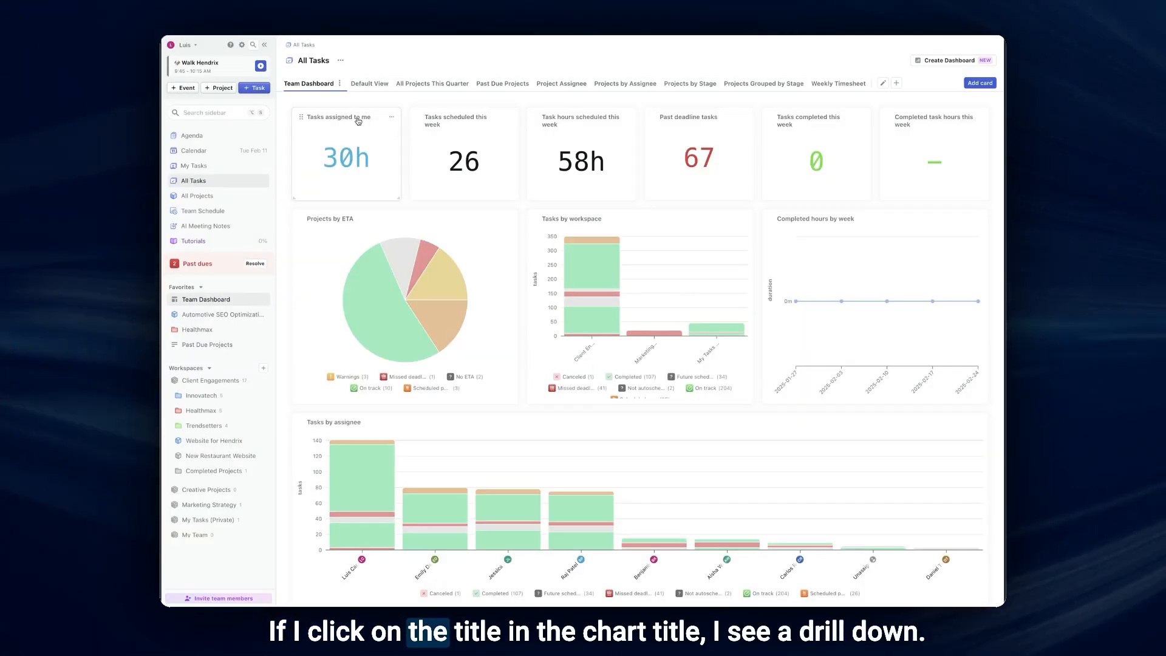
# - Expand the "Tasks assigned to me" chart to examine the list of tasks behind it, and close it
pyautogui.click(358, 121)
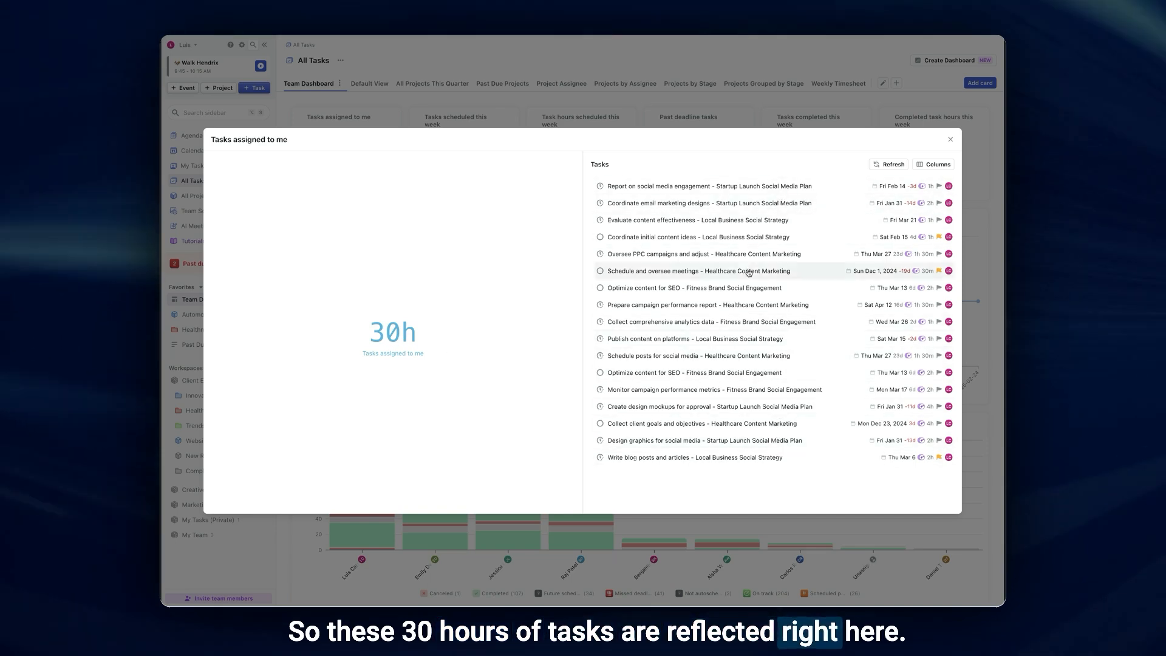
pyautogui.click(707, 108)
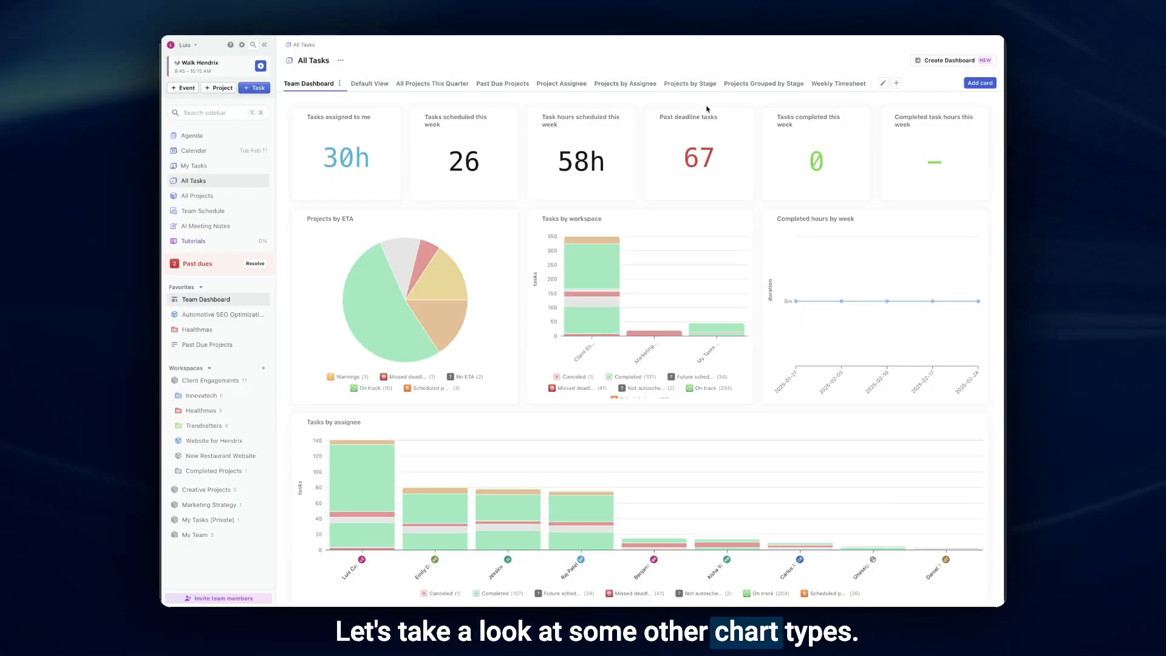
# - Expand the "Tasks by workspace" chart and list the Client Engagements tasks under Missed deadline
pyautogui.moveTo(377, 242)
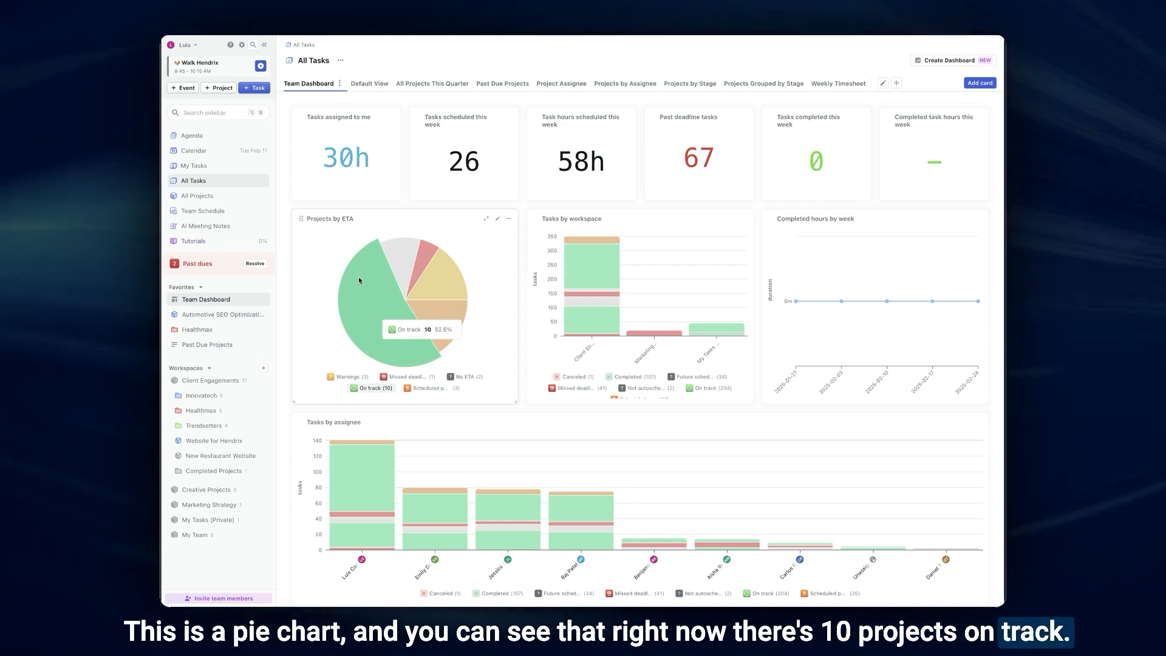
pyautogui.moveTo(398, 265)
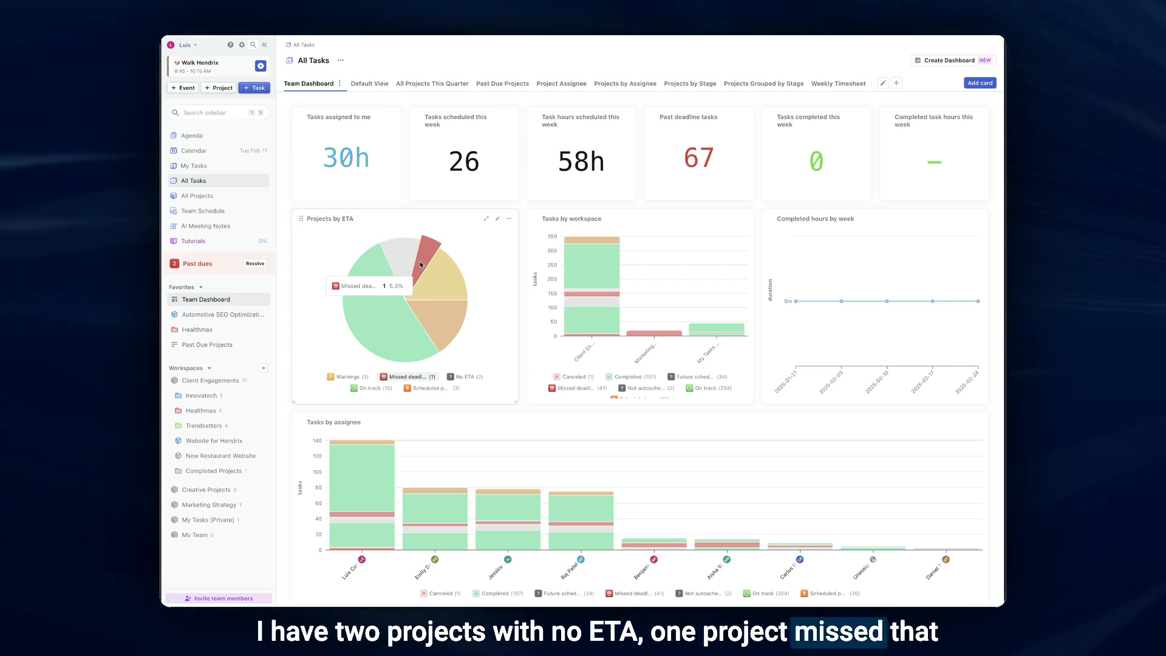
pyautogui.moveTo(438, 286)
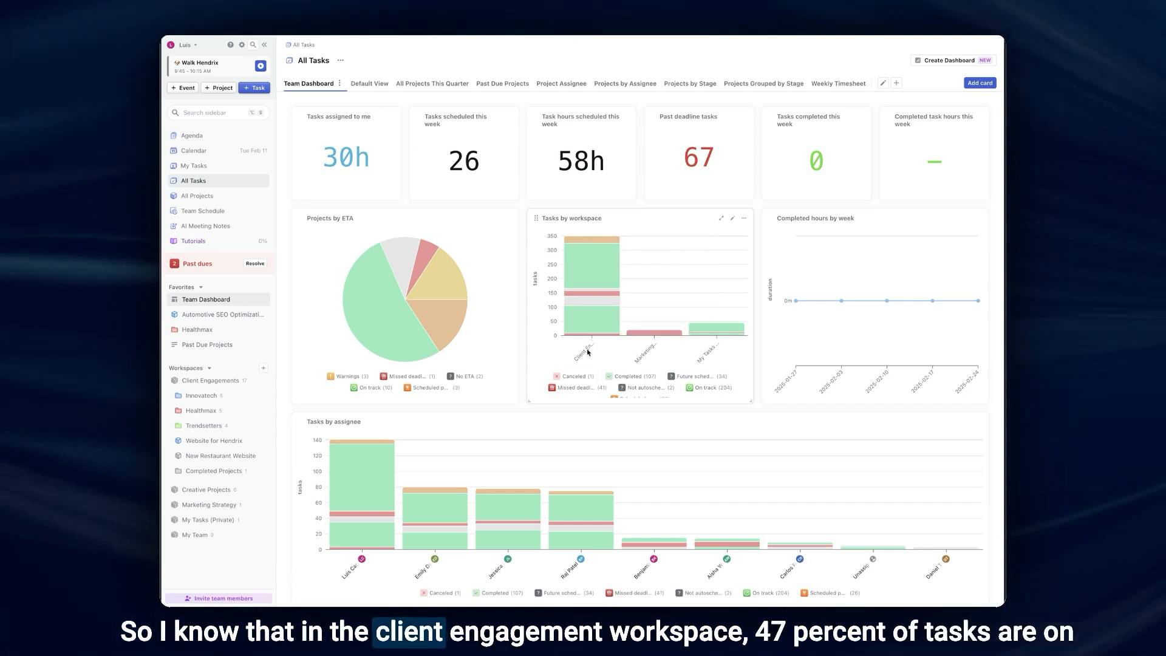
pyautogui.moveTo(580, 252)
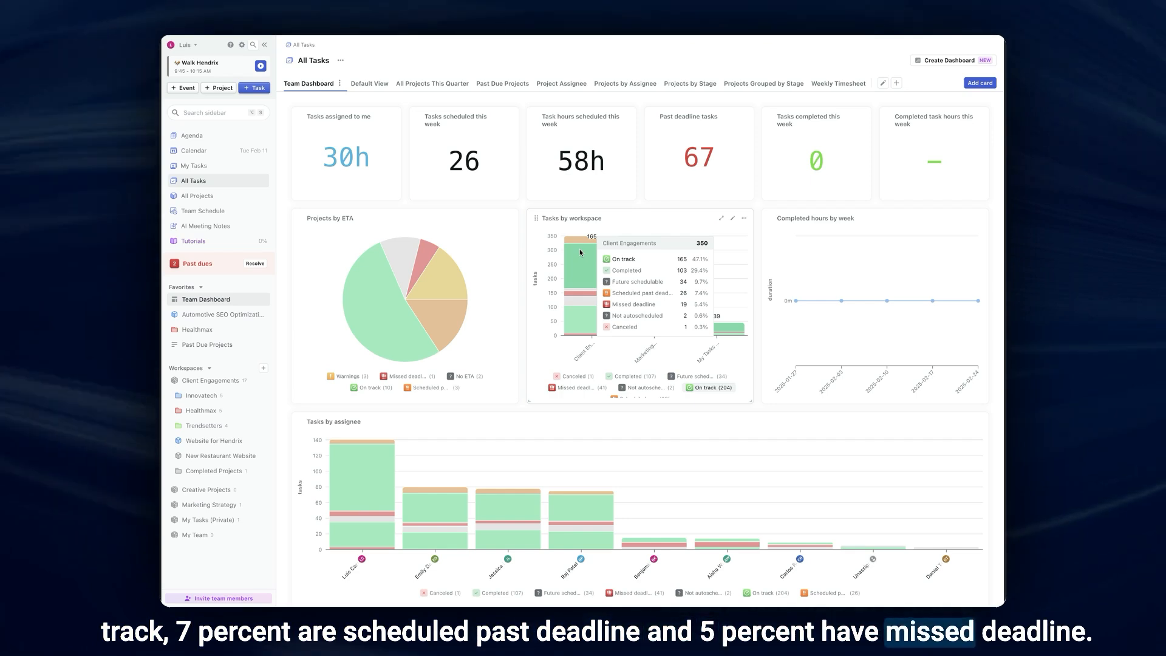
pyautogui.click(595, 222)
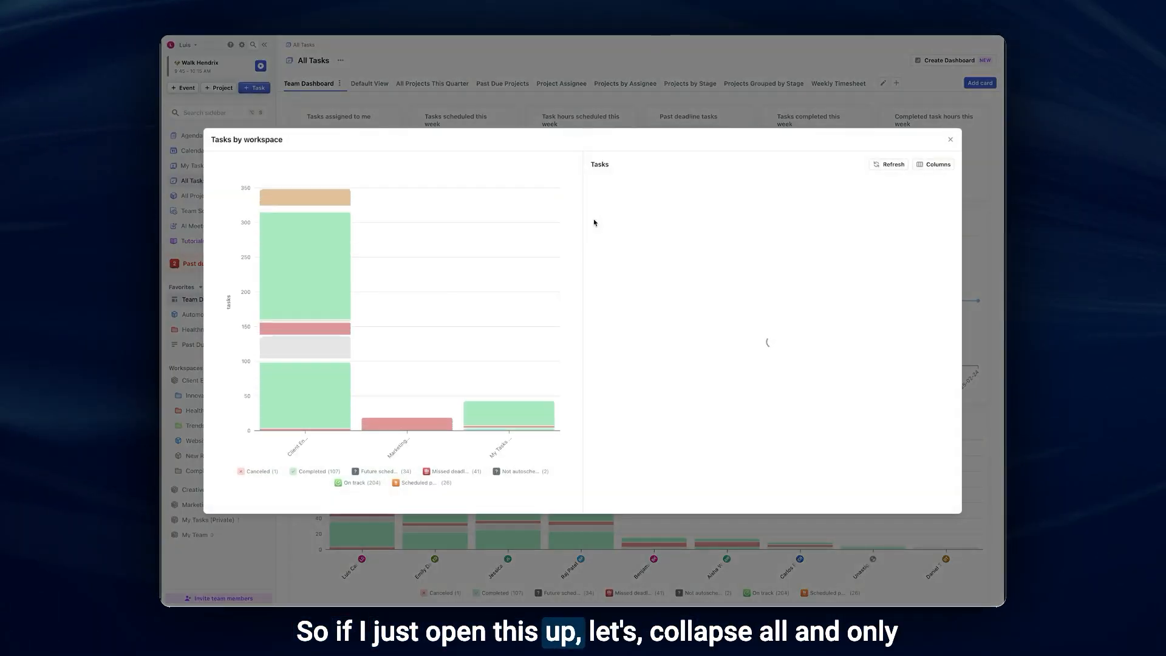
pyautogui.click(620, 213)
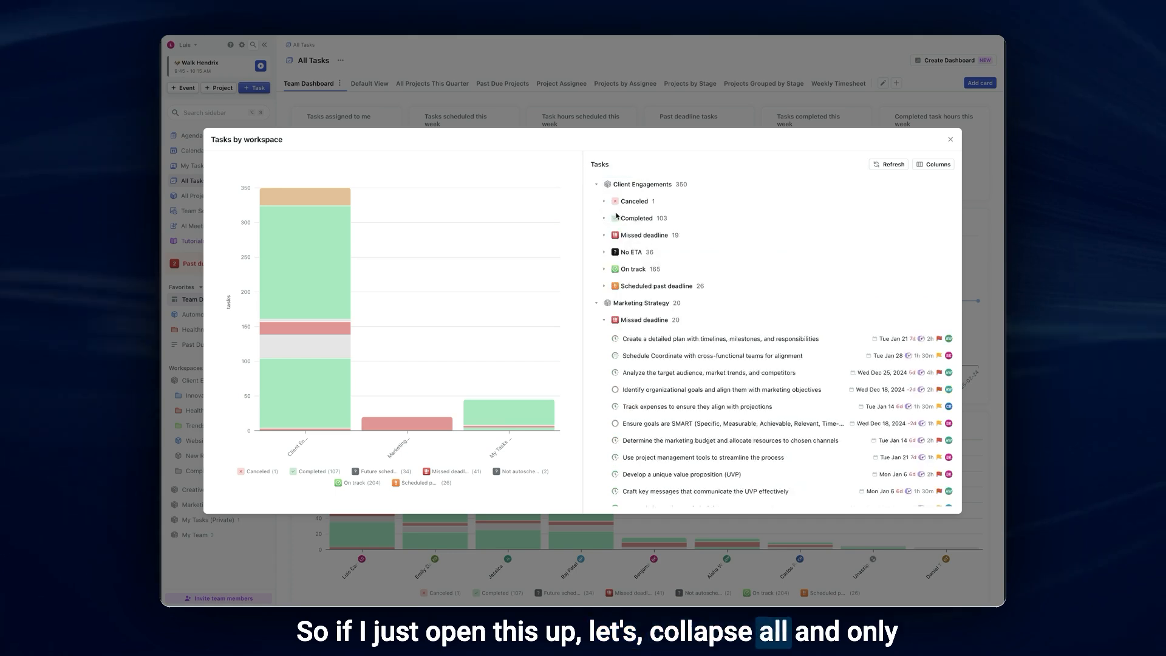
pyautogui.click(633, 238)
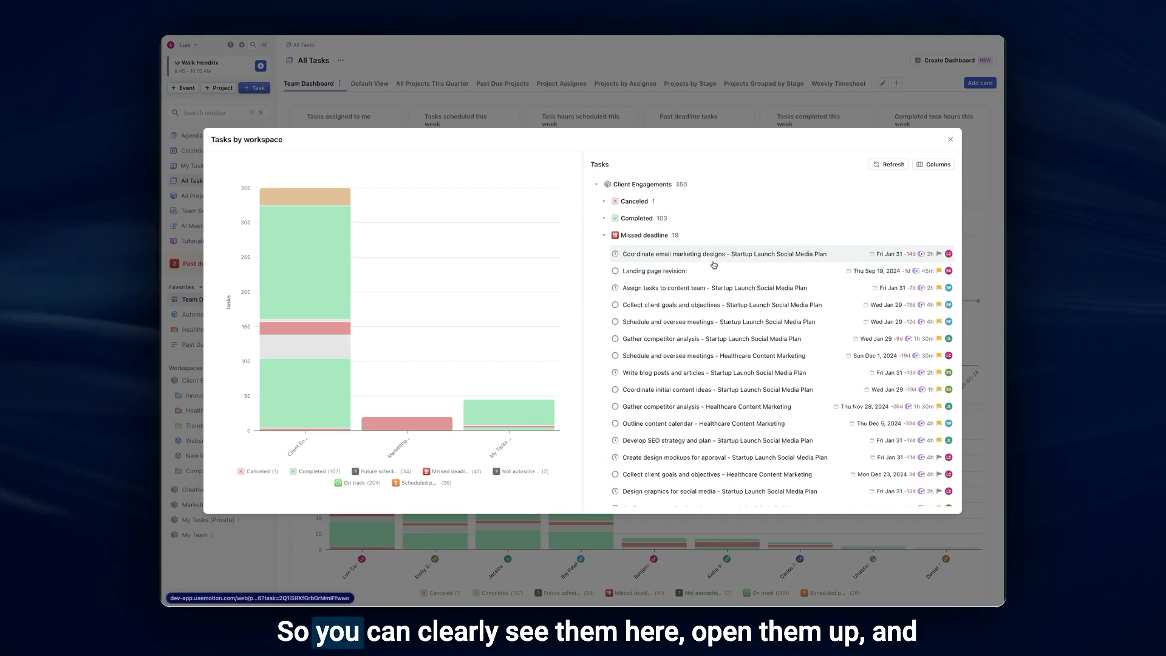
# - Edit the "Completed hours by week" line chart and set its x-axis to Estimated Completion
pyautogui.click(512, 410)
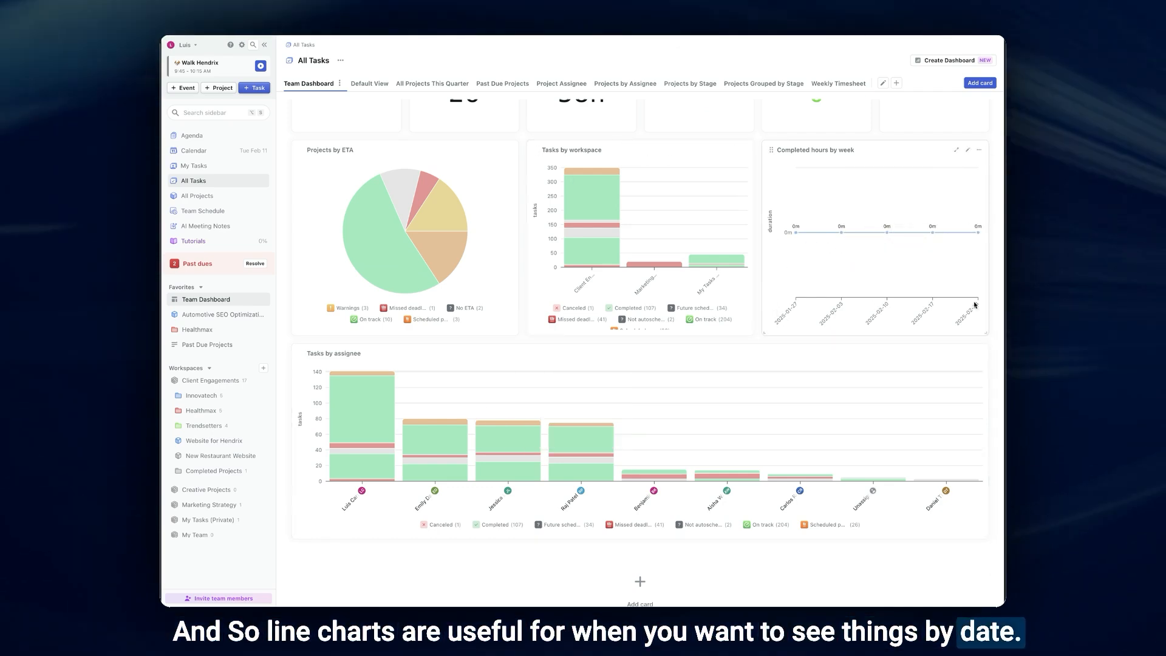
pyautogui.moveTo(800, 236)
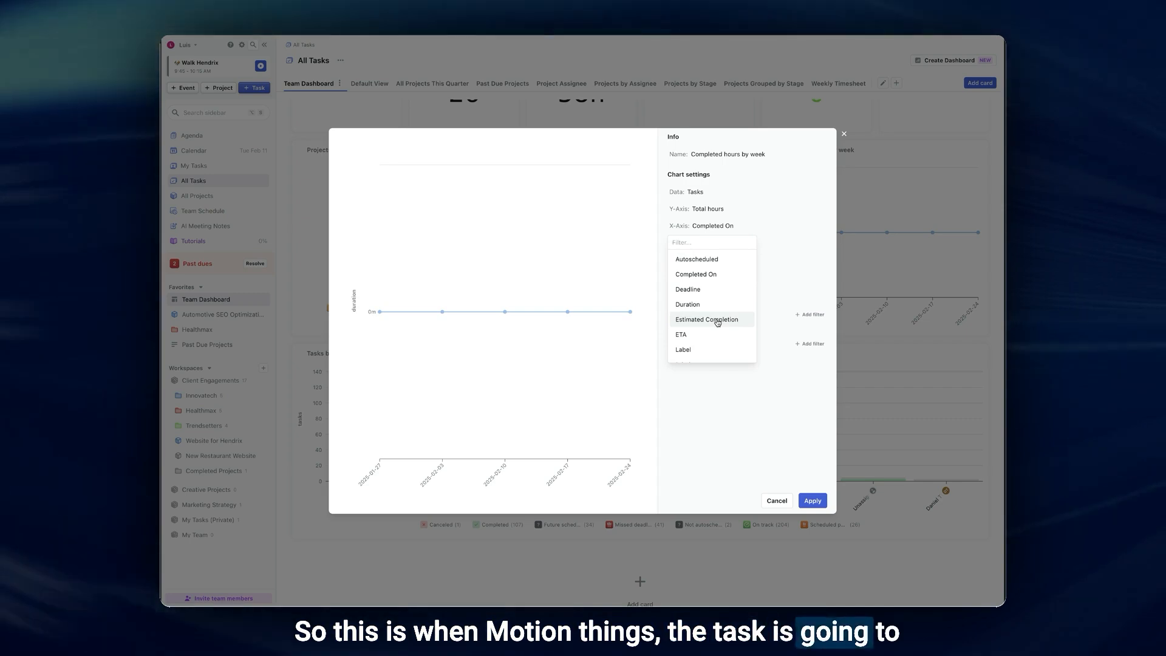
pyautogui.click(718, 321)
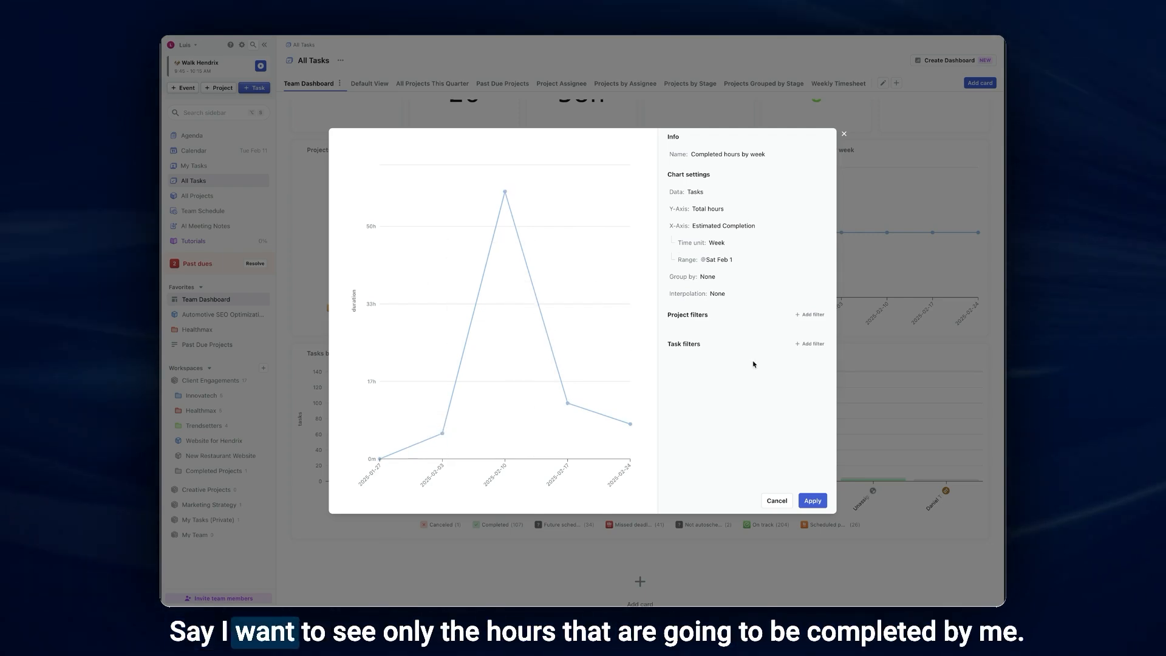
# - Add a task filter to the line chart so the assignee is Me
pyautogui.click(812, 345)
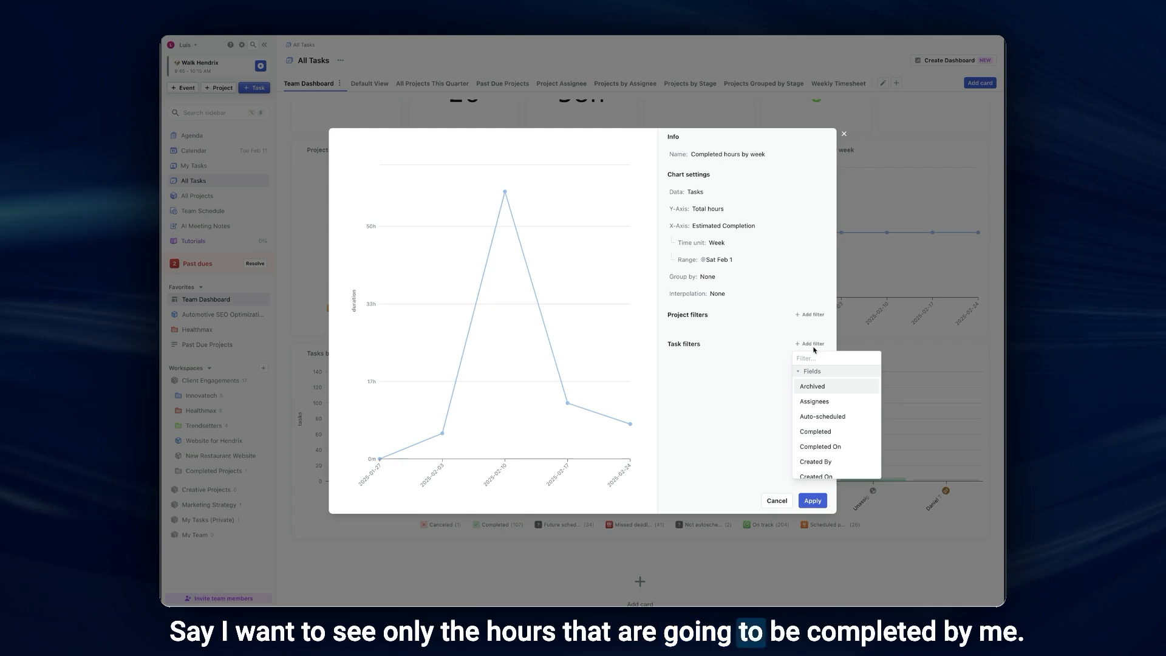
pyautogui.click(814, 401)
pyautogui.click(775, 401)
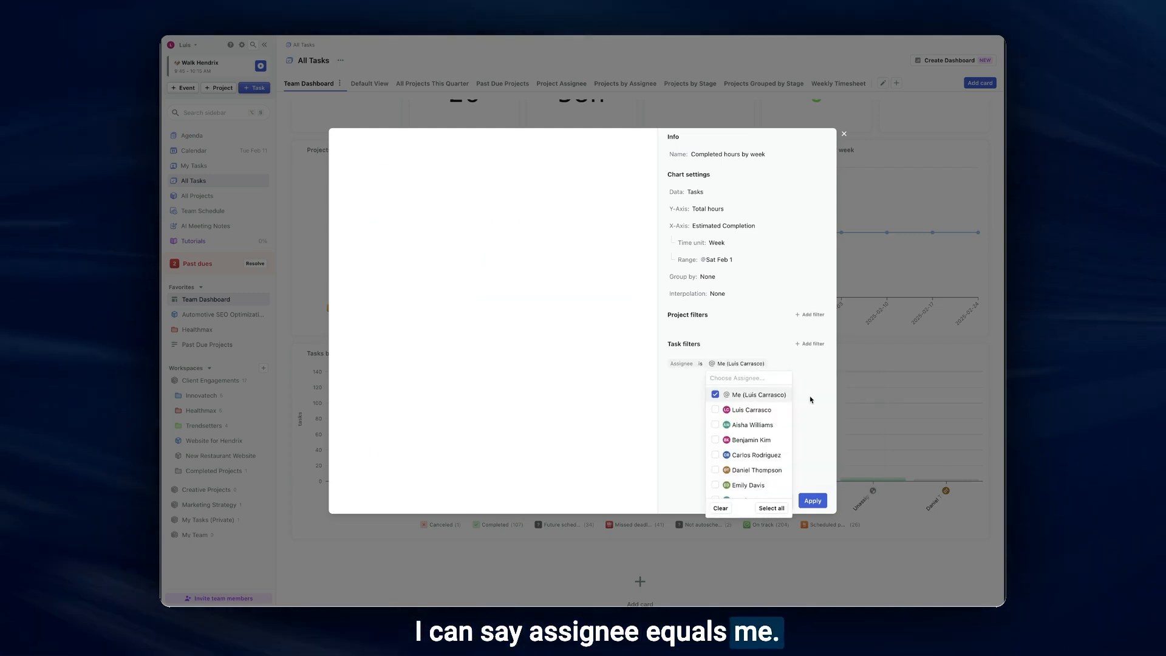
pyautogui.click(814, 400)
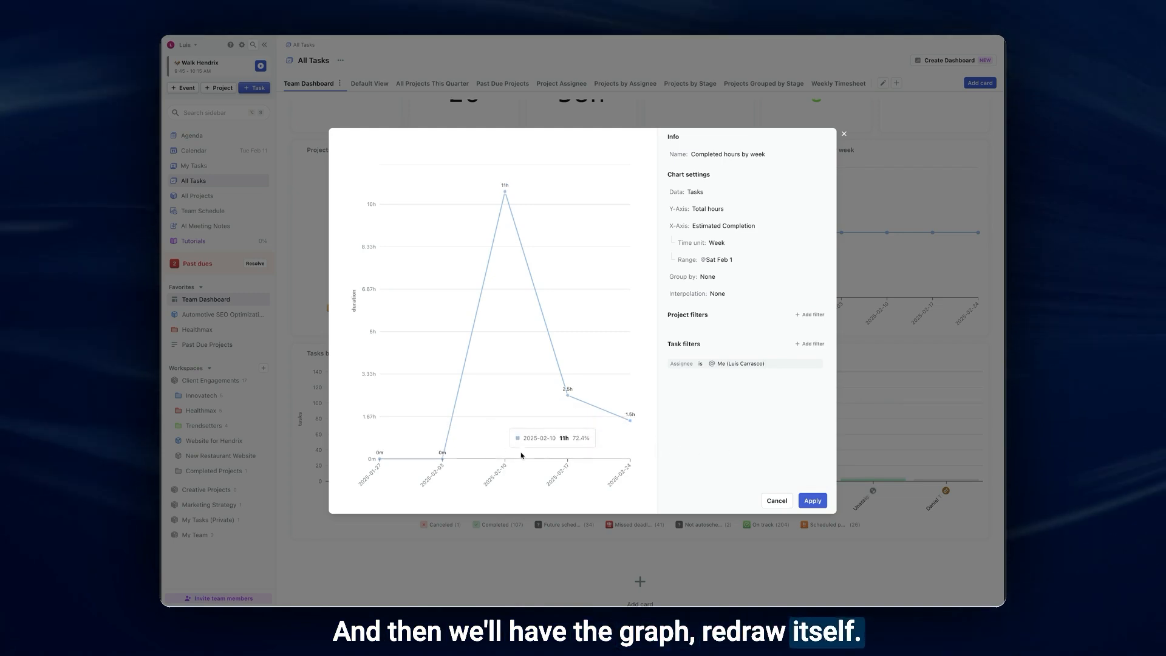
# - Remove the assignee filter from the line chart and group its data by assignee
pyautogui.click(823, 360)
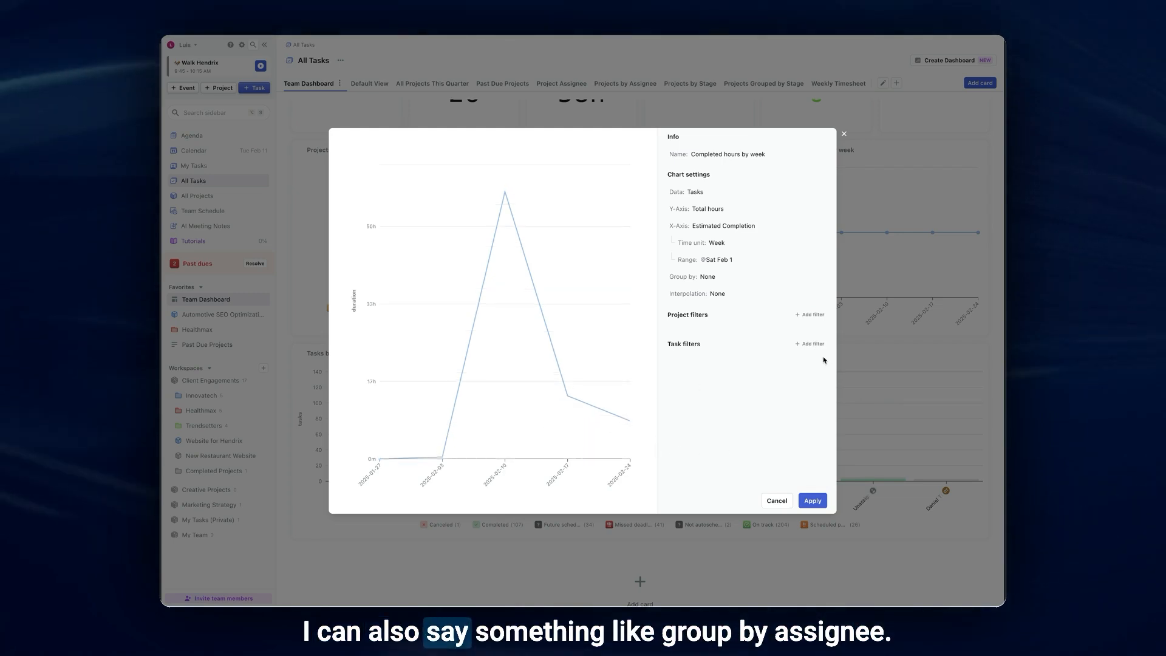
pyautogui.click(733, 336)
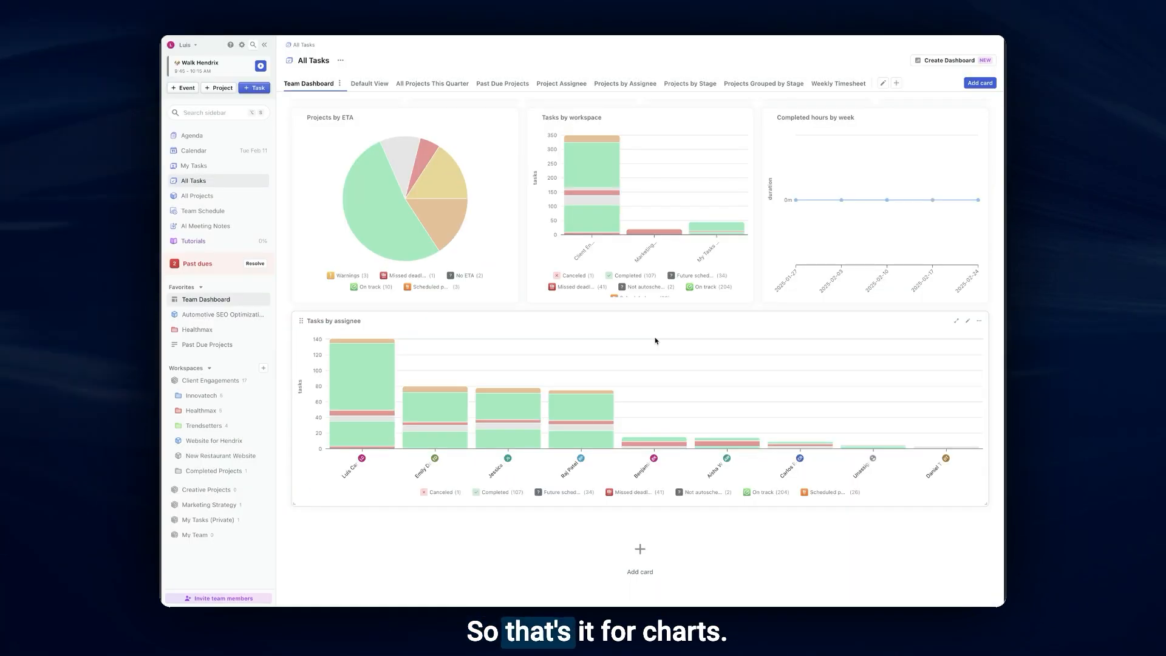
# - Add a bar chart card from scratch and set its y-axis to Total hours
pyautogui.click(638, 555)
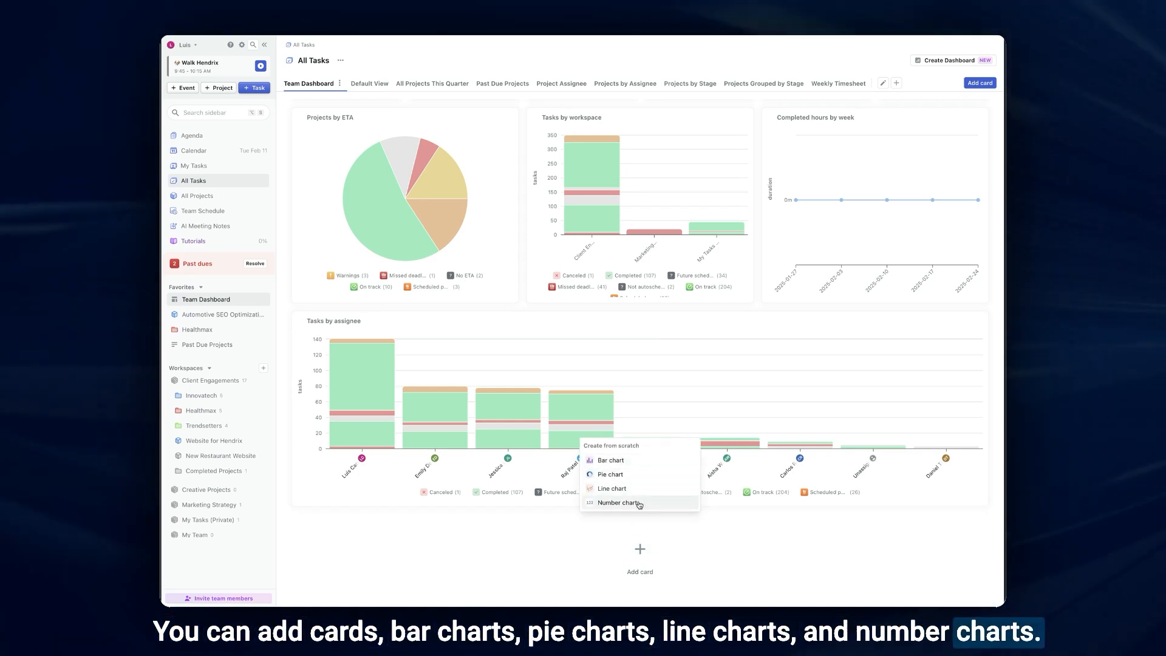
pyautogui.click(640, 463)
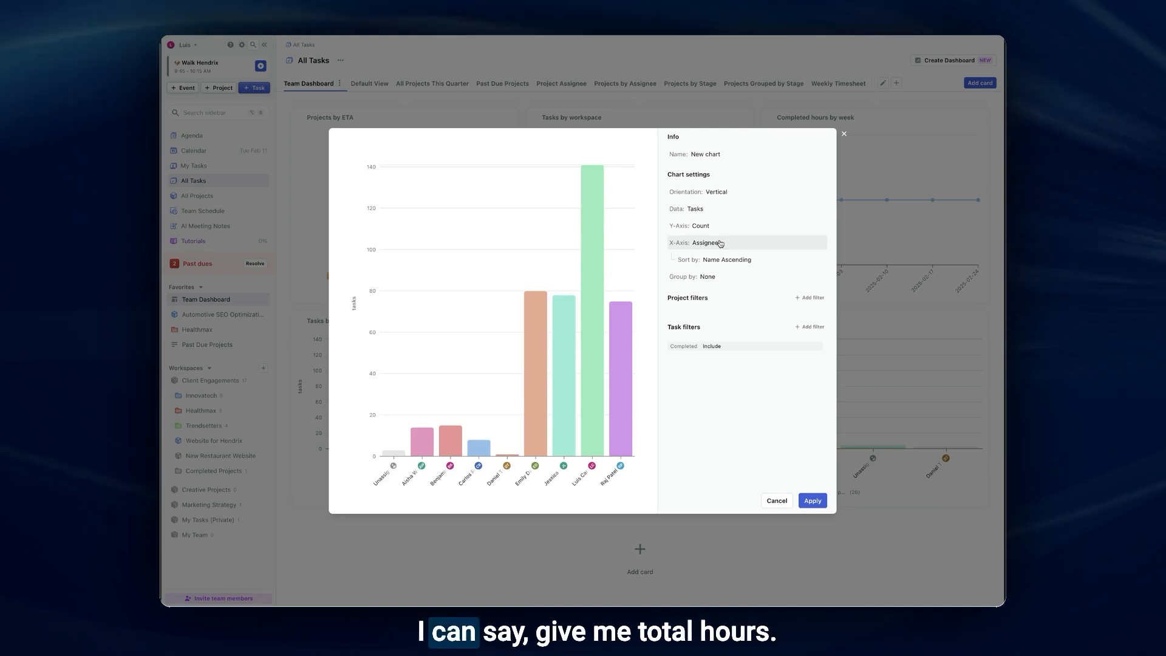
pyautogui.click(708, 209)
pyautogui.click(709, 210)
pyautogui.click(713, 223)
pyautogui.click(708, 260)
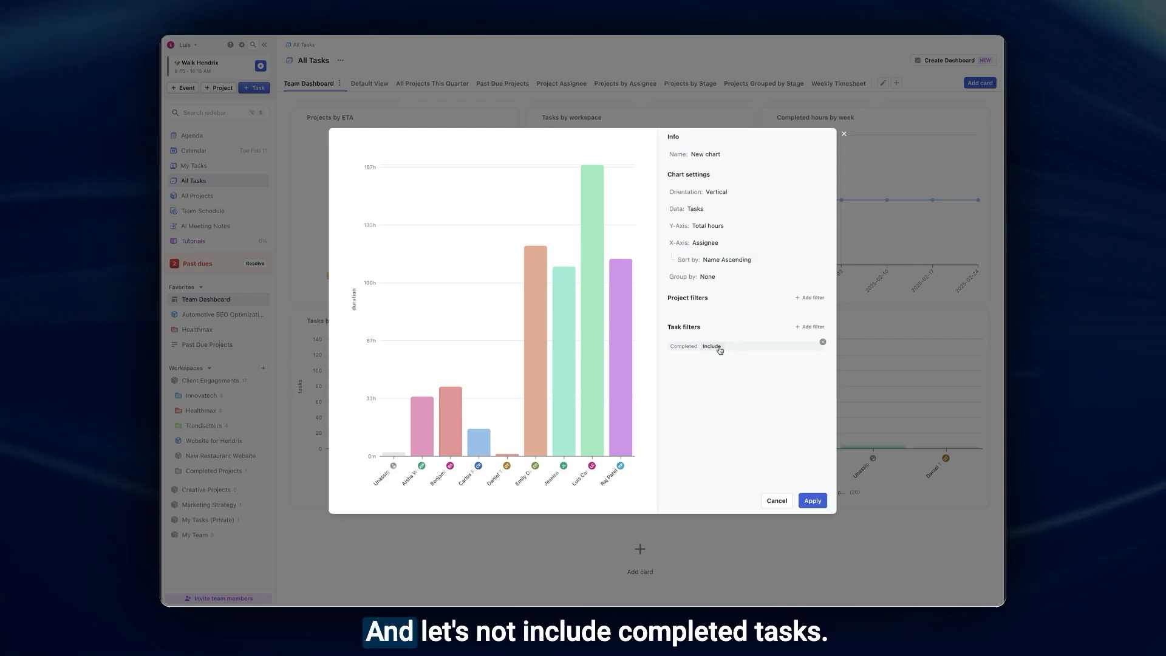
# - Remove the Completed task filter from the new bar chart and group the bars by Project
pyautogui.click(822, 343)
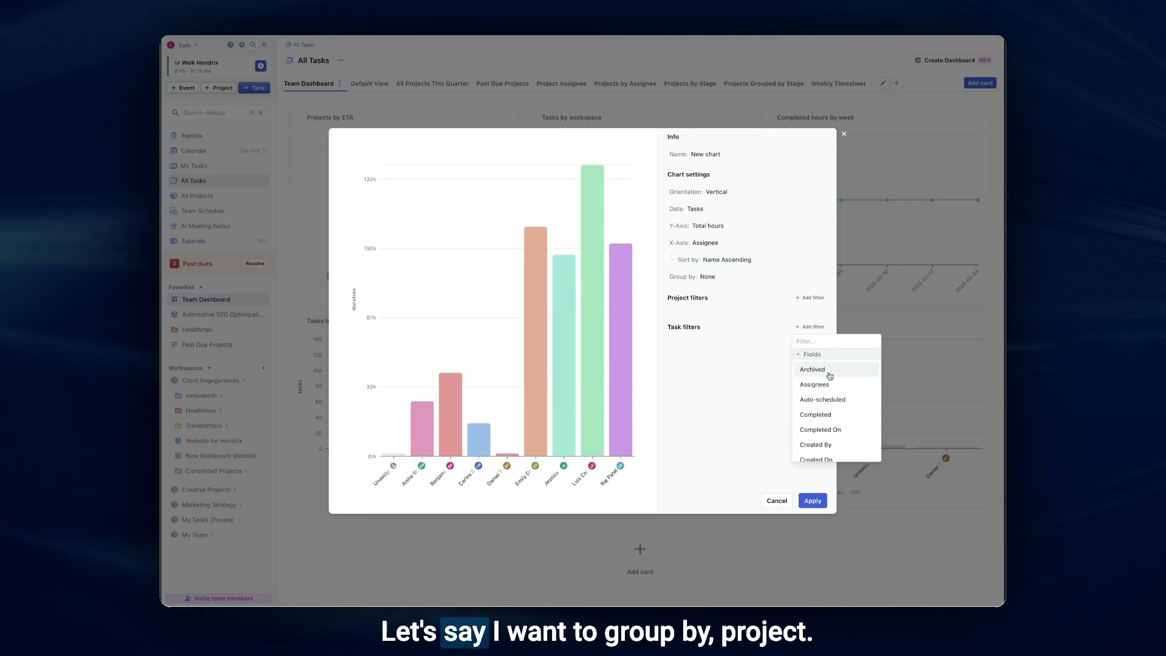
pyautogui.click(715, 277)
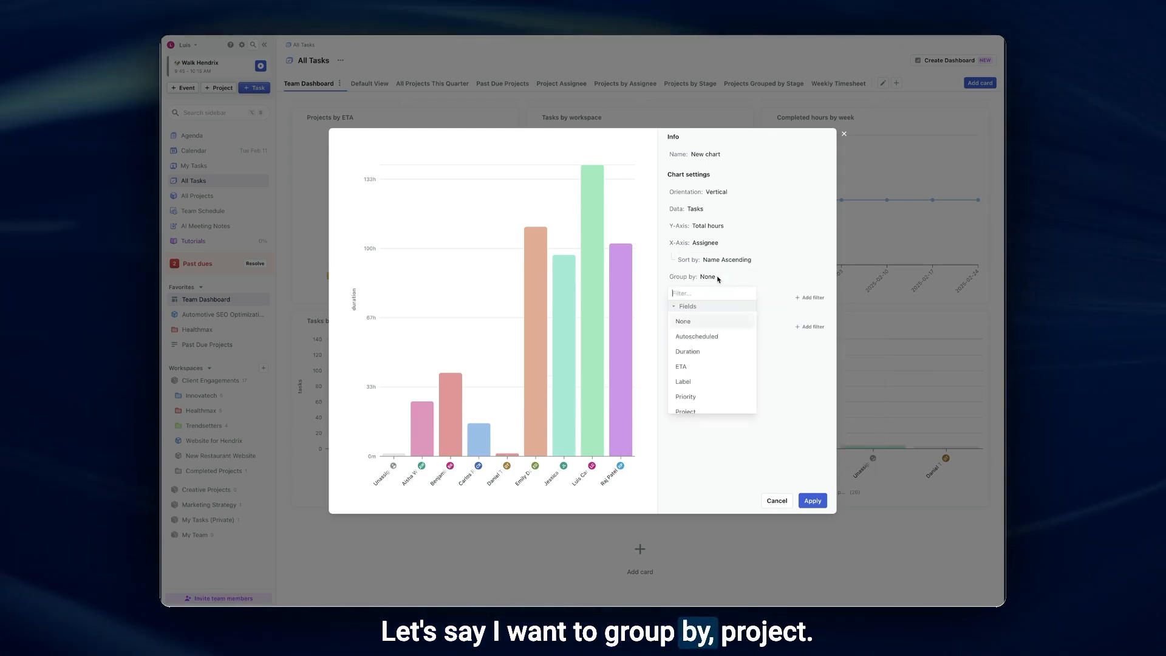
pyautogui.scroll(-2, 753, 336)
pyautogui.click(717, 349)
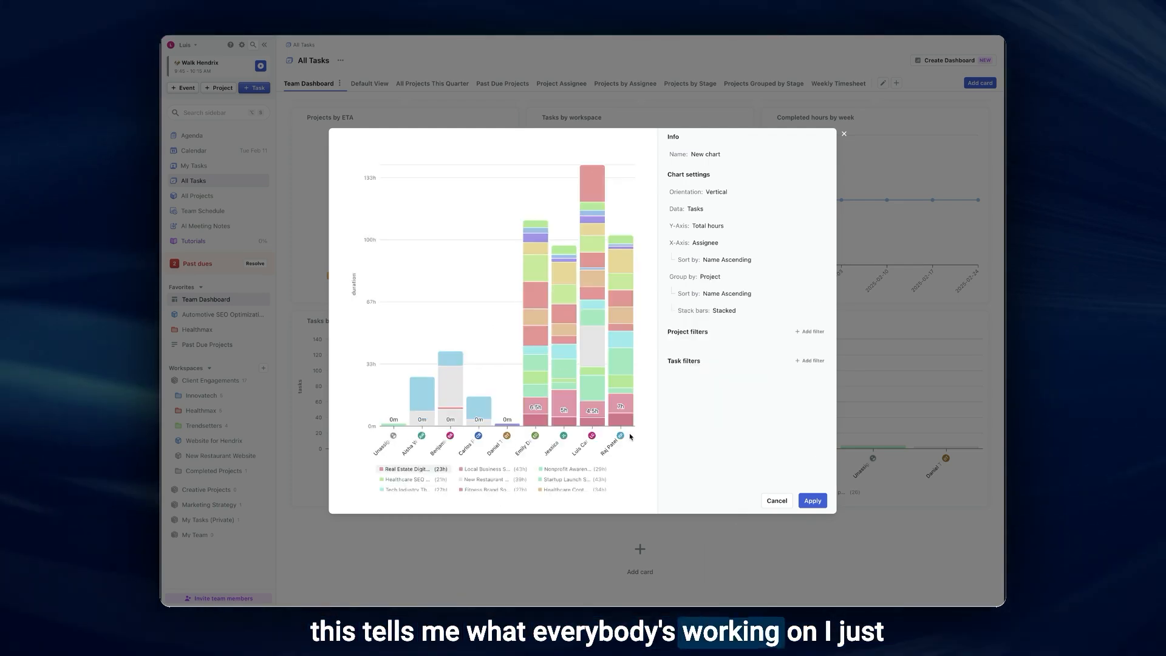
# - Add a Scheduled On task filter to the bar chart, from the start of this week to the end of next week
pyautogui.click(809, 362)
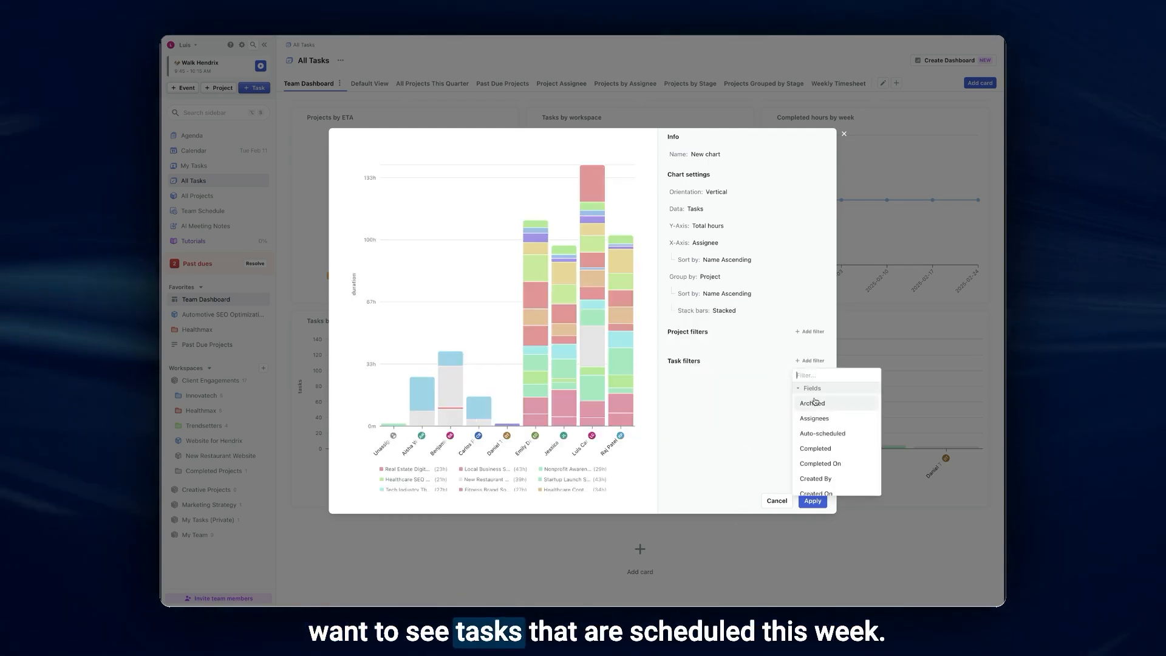
pyautogui.scroll(-1, 826, 440)
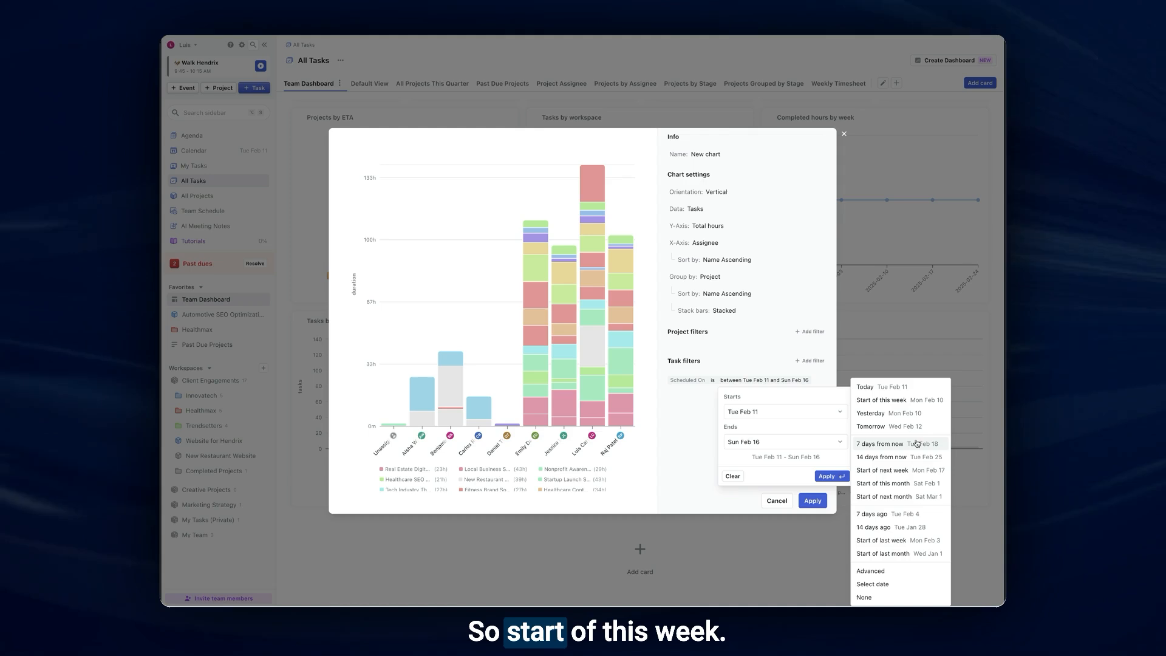
pyautogui.click(910, 402)
pyautogui.click(806, 449)
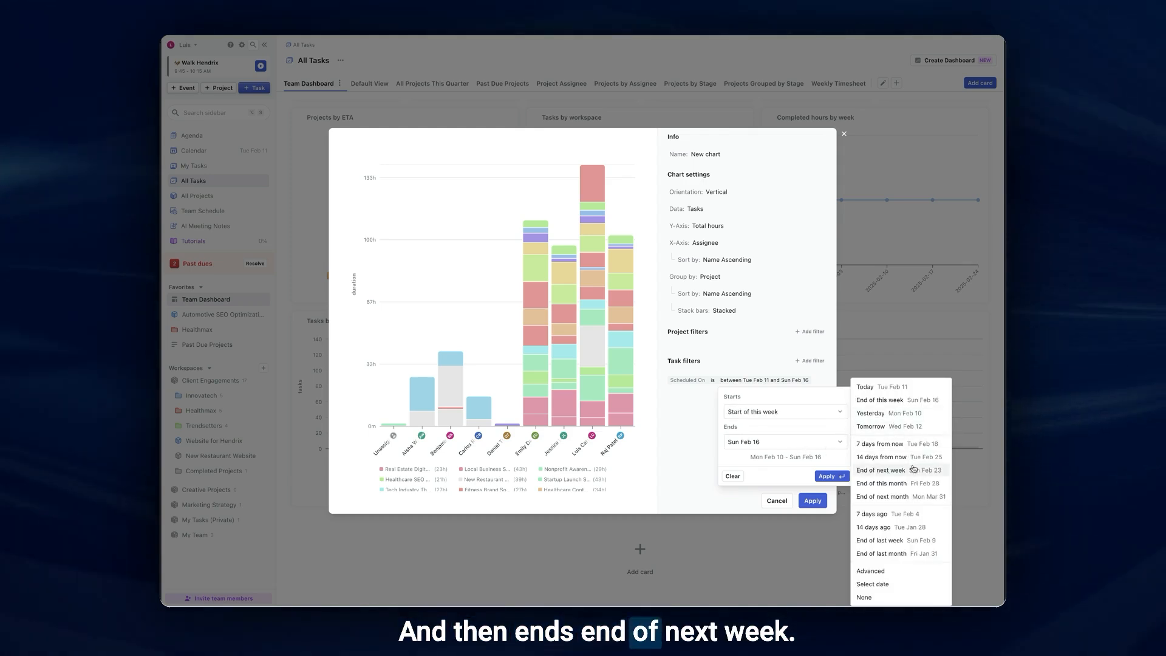
pyautogui.click(893, 470)
pyautogui.click(836, 476)
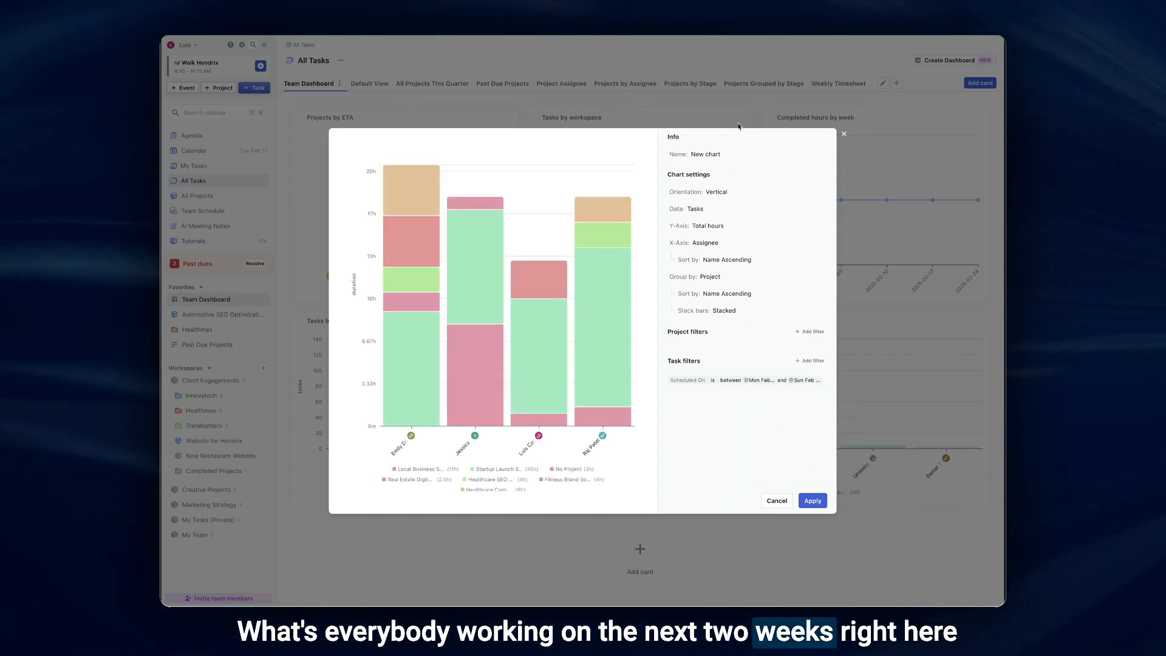
pyautogui.moveTo(414, 294)
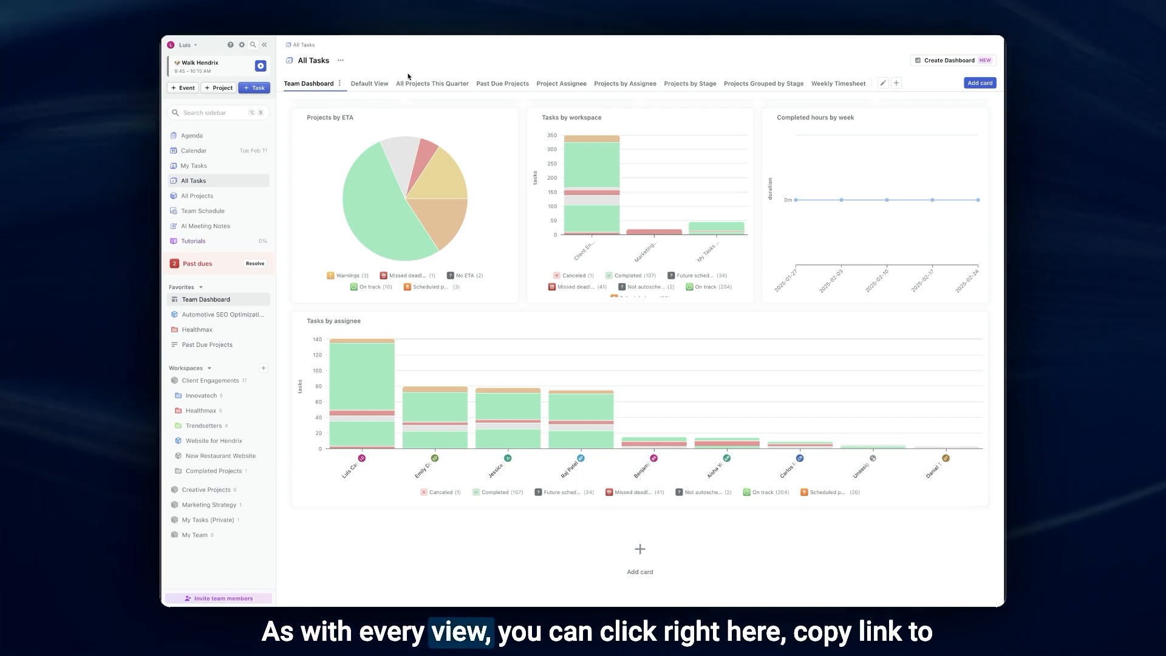
# - Open the Client Engagements workspace and set up a new dashboard view based on Team Dashboard, shared as a Team view
pyautogui.click(339, 83)
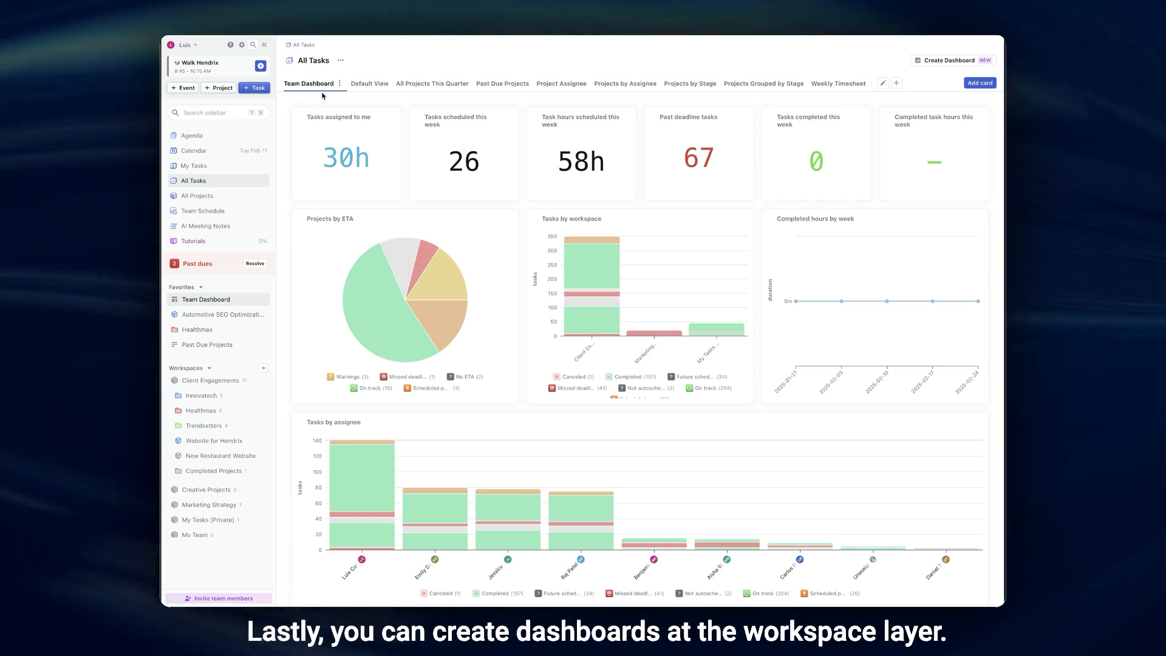
pyautogui.click(212, 381)
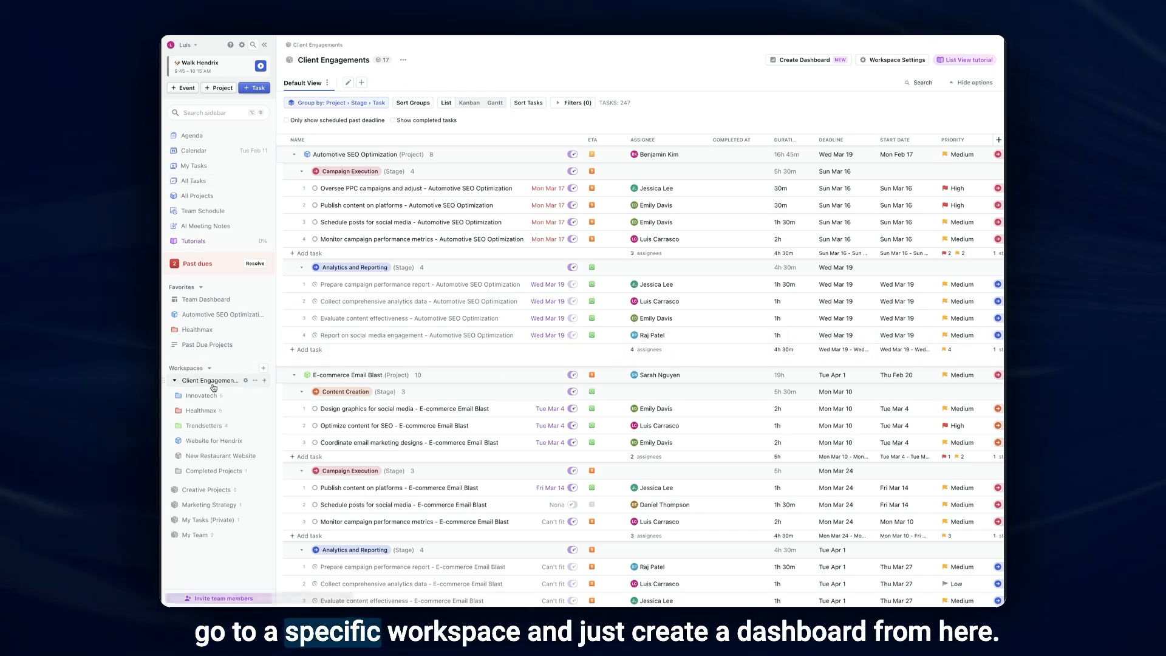
pyautogui.click(362, 83)
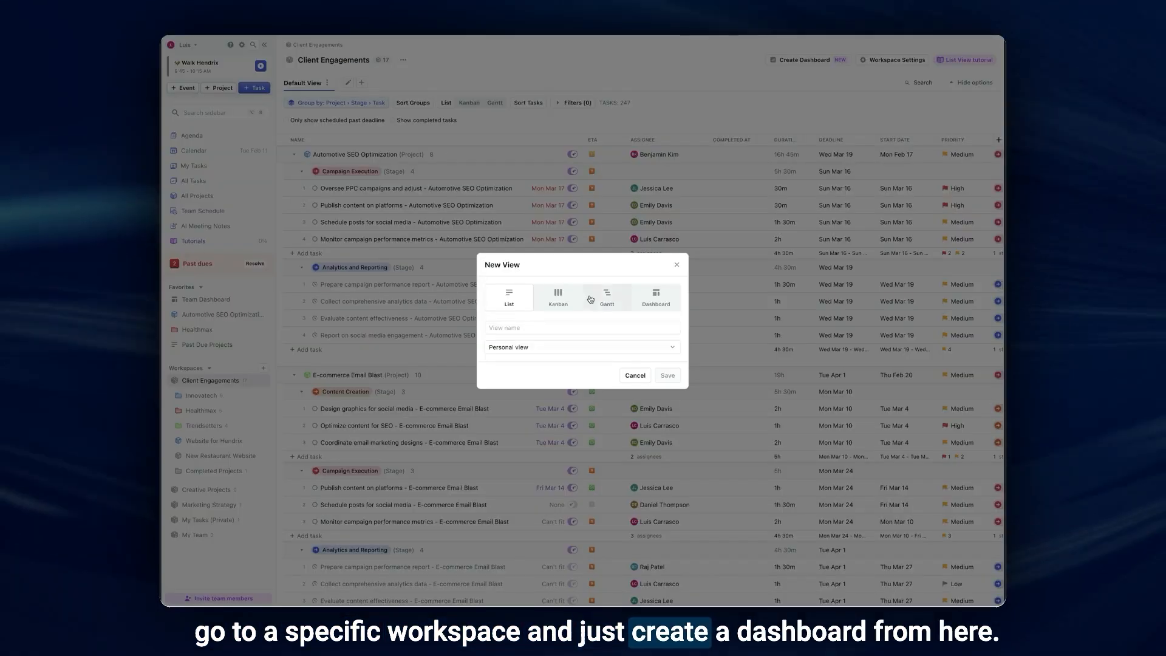
pyautogui.click(656, 267)
pyautogui.click(527, 378)
pyautogui.click(526, 410)
# - Name the new dashboard view "Client Engagements Overview" and save it
pyautogui.click(528, 359)
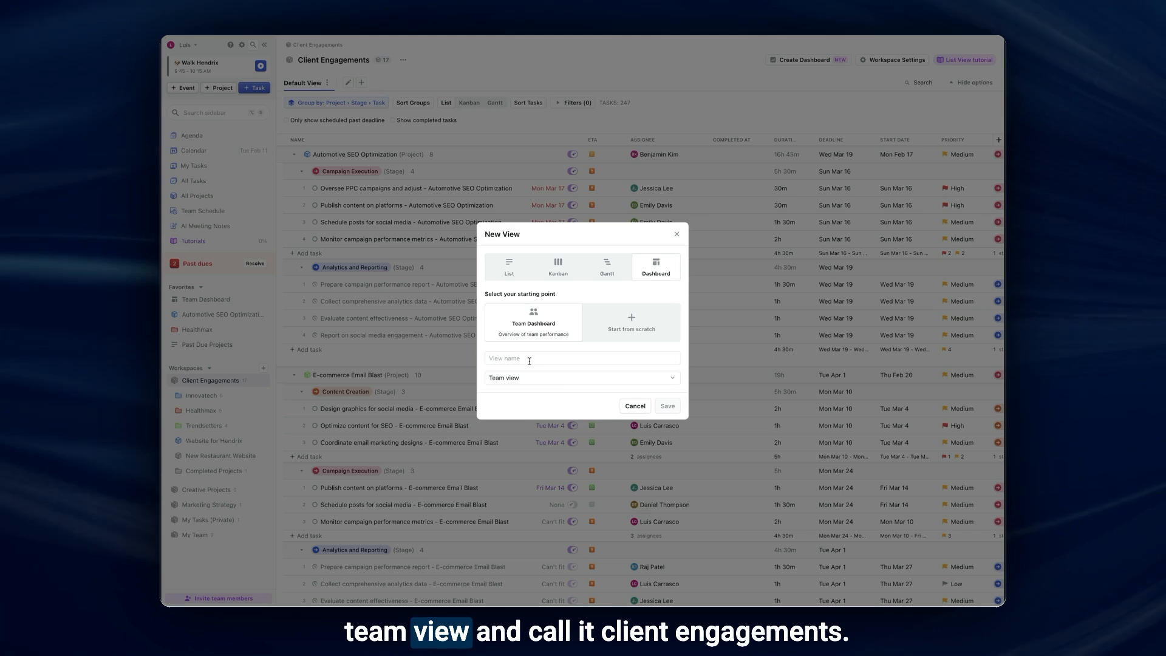
pyautogui.write('Clie')
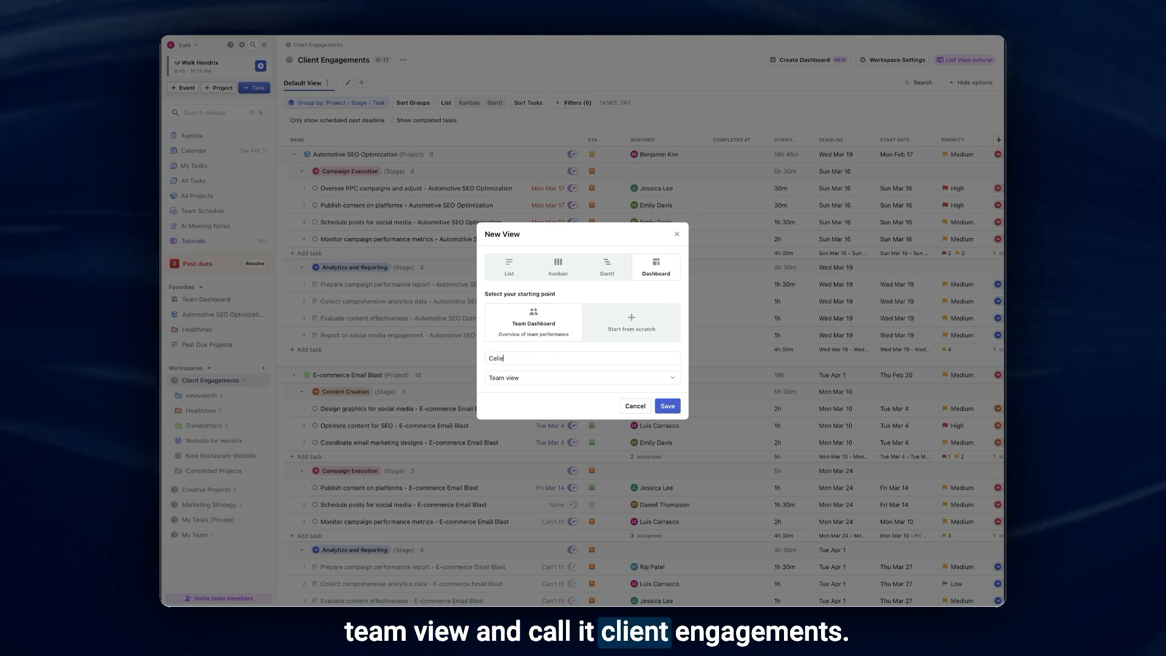
pyautogui.write('nt Engage')
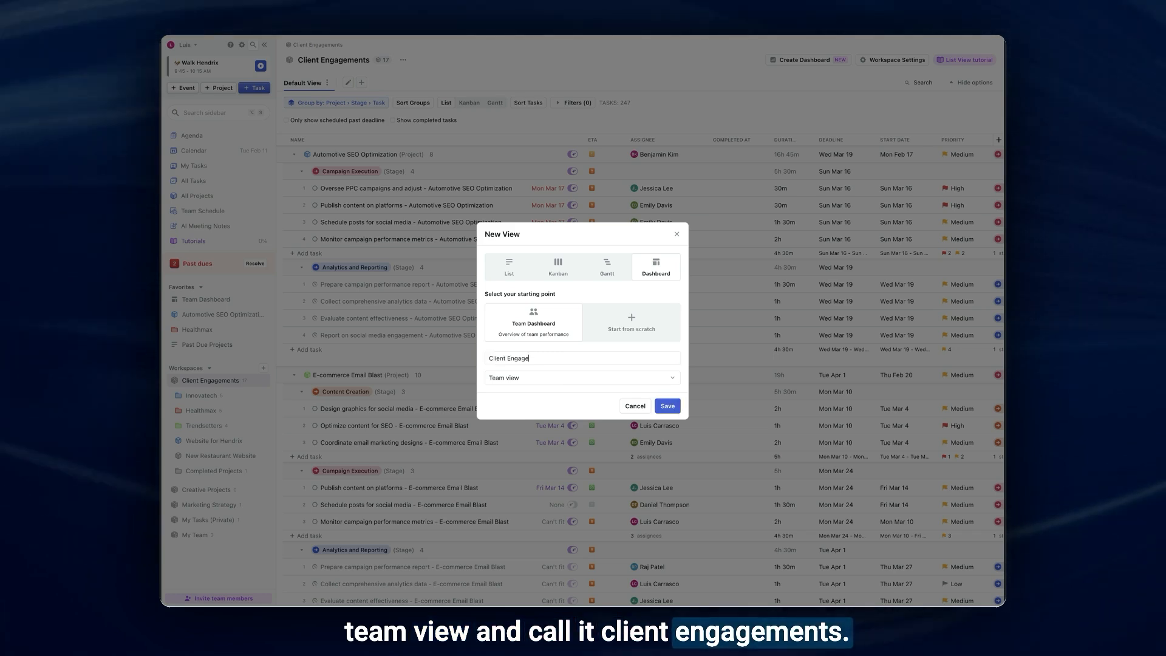
pyautogui.write('ments Overview')
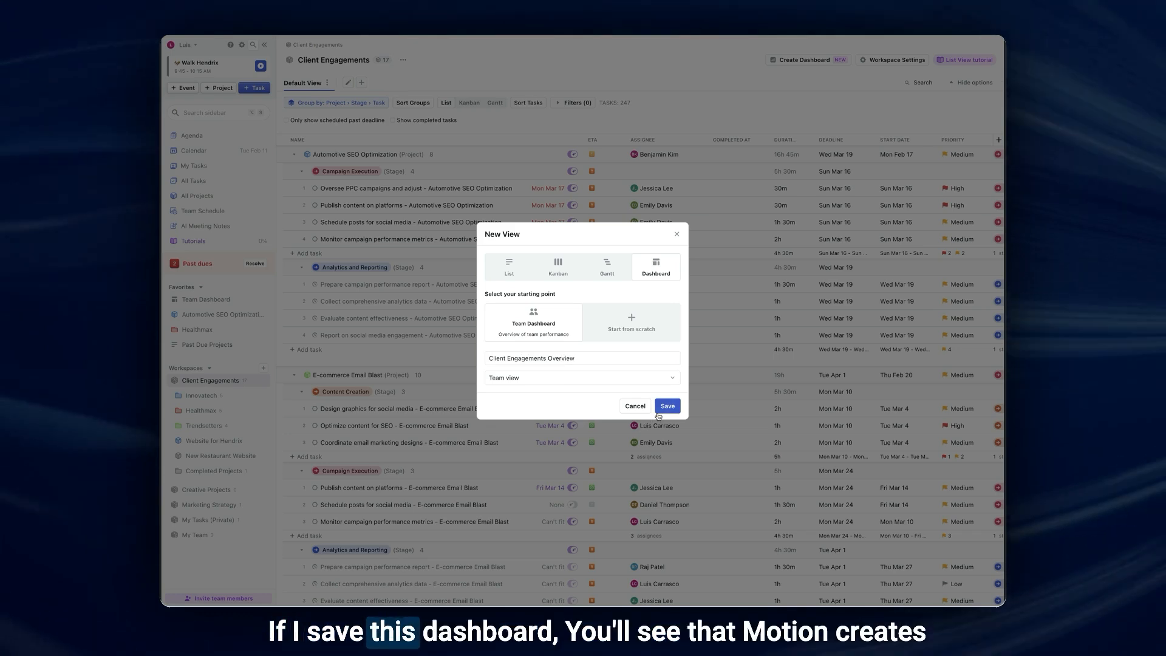
pyautogui.press('Return')
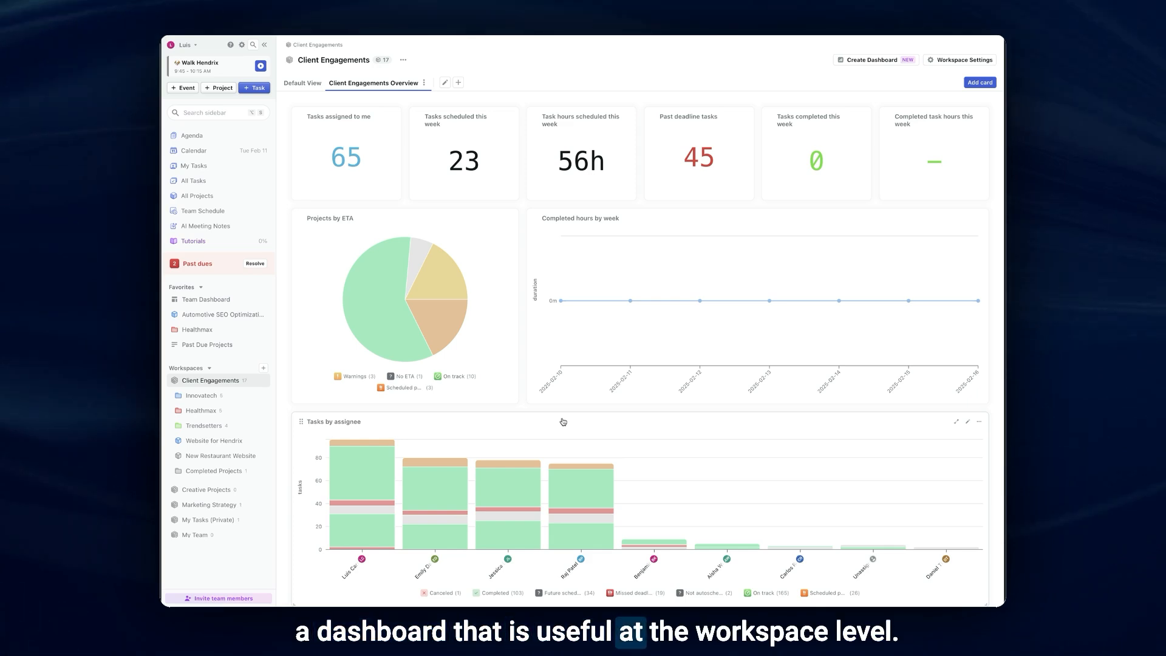
# - Look over the Client Engagements Overview dashboard and add it to Favorites
pyautogui.scroll(-3, 563, 421)
pyautogui.scroll(3, 556, 418)
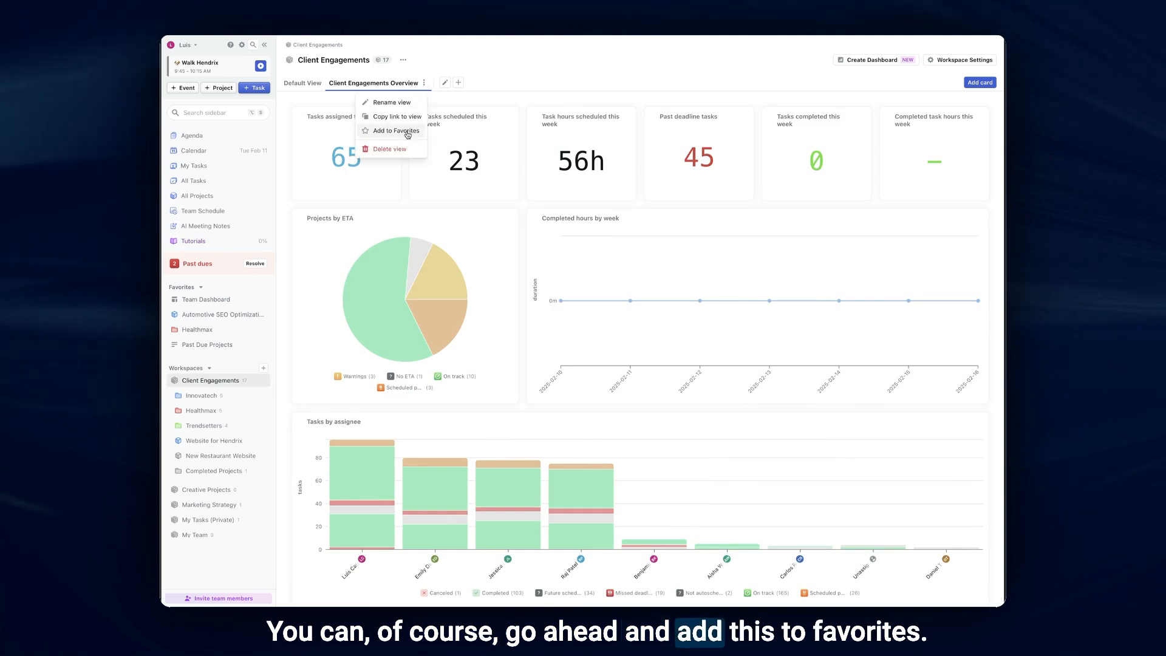
pyautogui.click(395, 131)
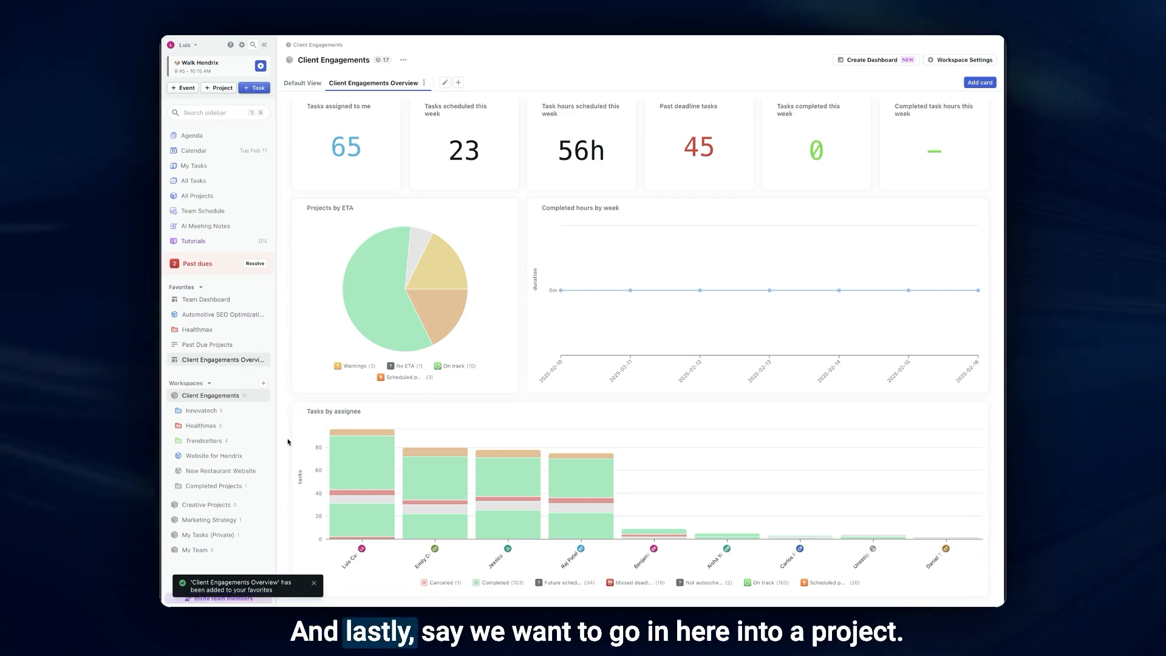
# - Open the Automotive SEO Optimization project in the Innovatech folder and set up a new dashboard view shared as a Team view
pyautogui.click(180, 411)
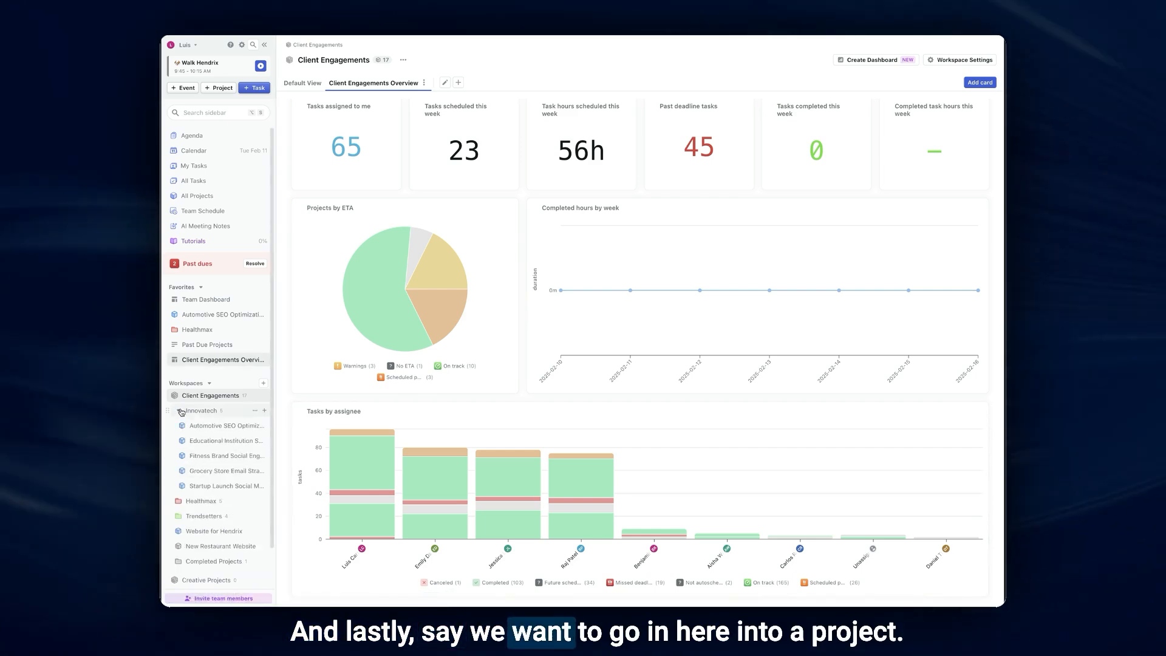
pyautogui.click(207, 430)
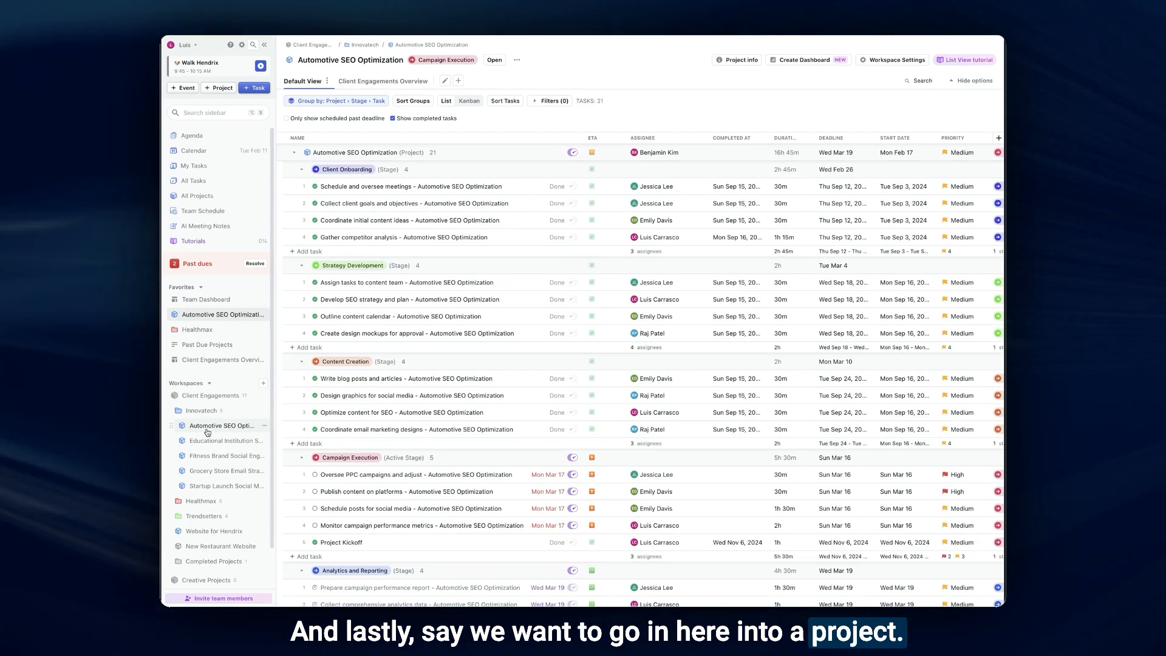
pyautogui.click(459, 81)
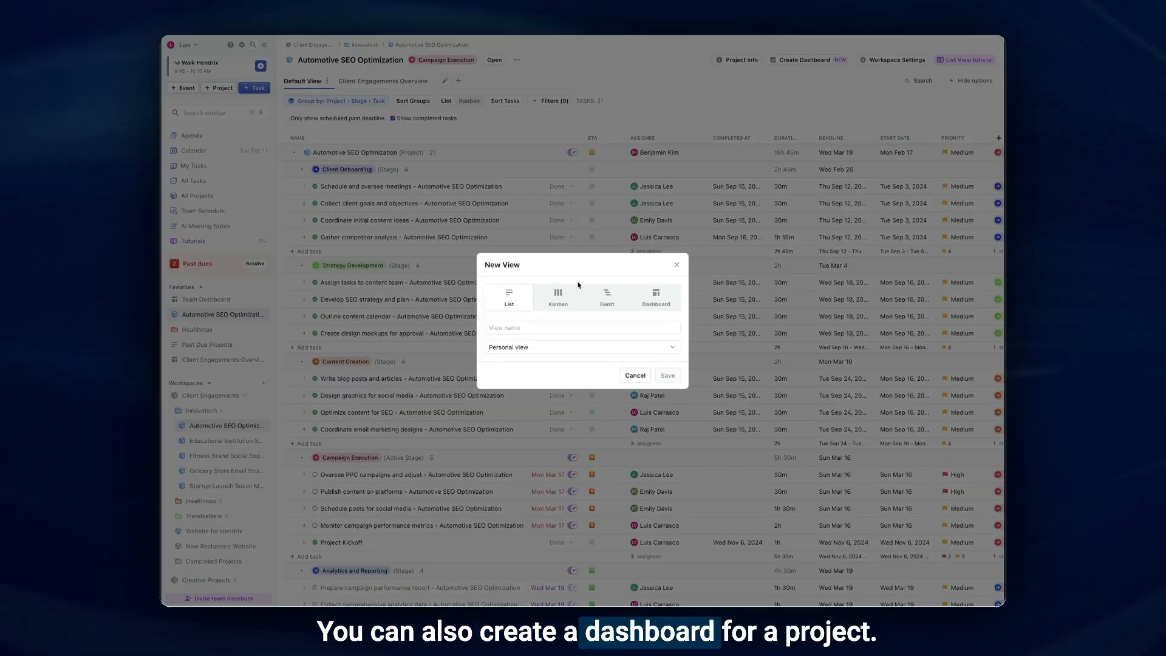
pyautogui.click(647, 303)
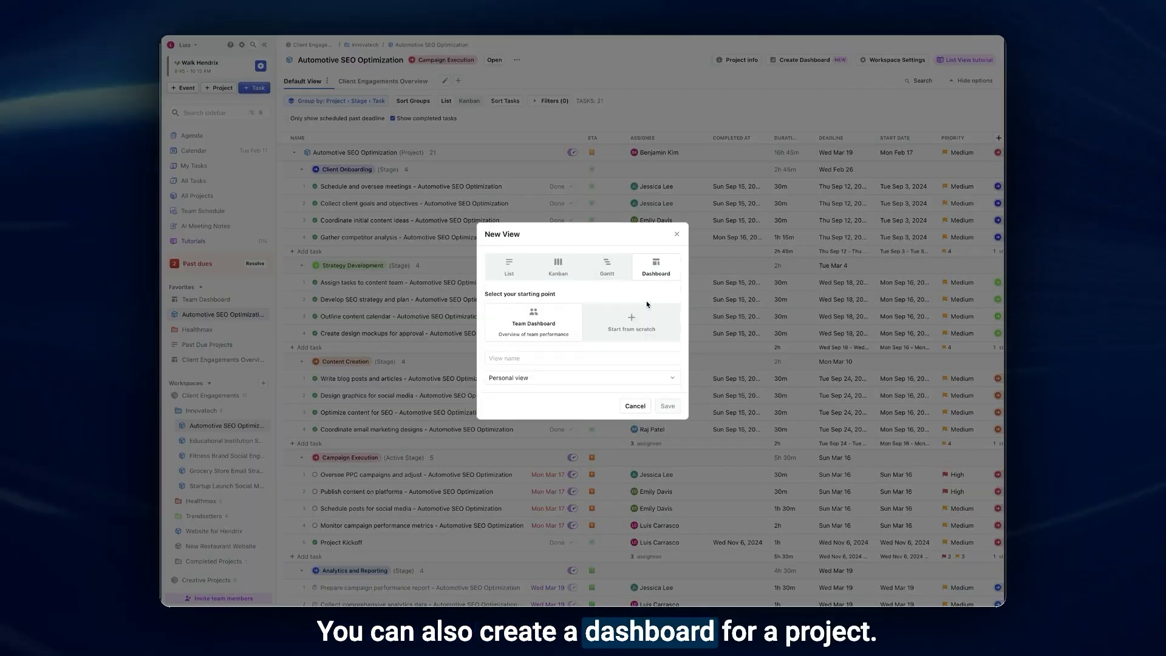
pyautogui.click(523, 379)
pyautogui.click(507, 412)
# - Name the project's new dashboard view "Project Tracker Dash"
pyautogui.click(535, 358)
pyautogui.write('Project')
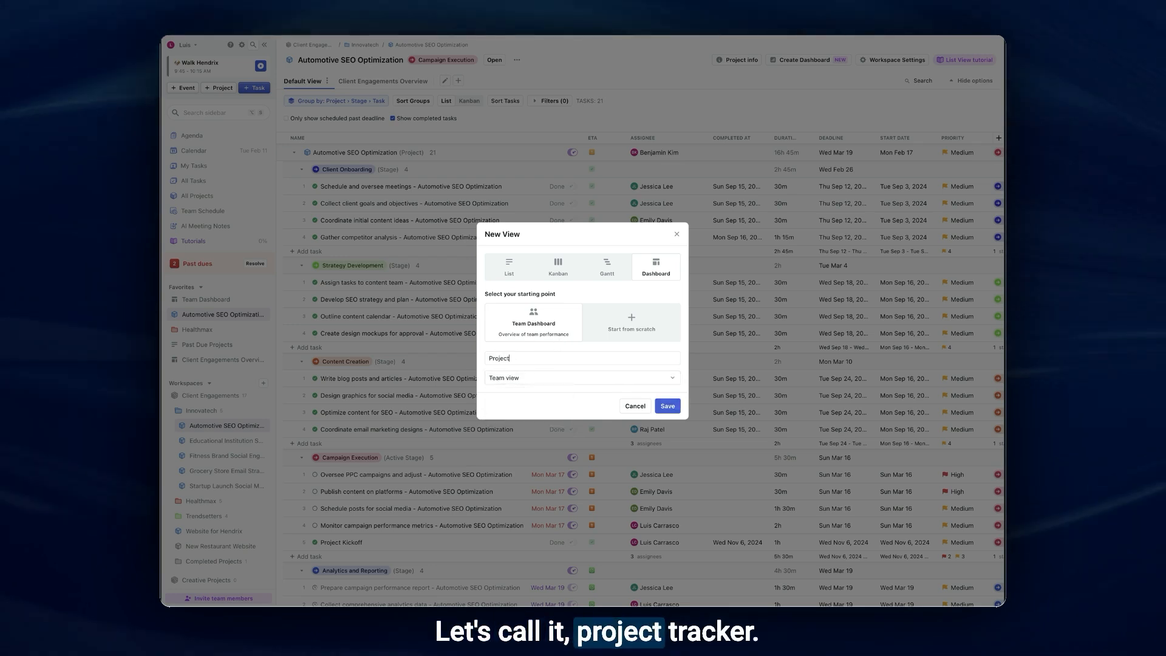
pyautogui.write(' Trecker Dash')
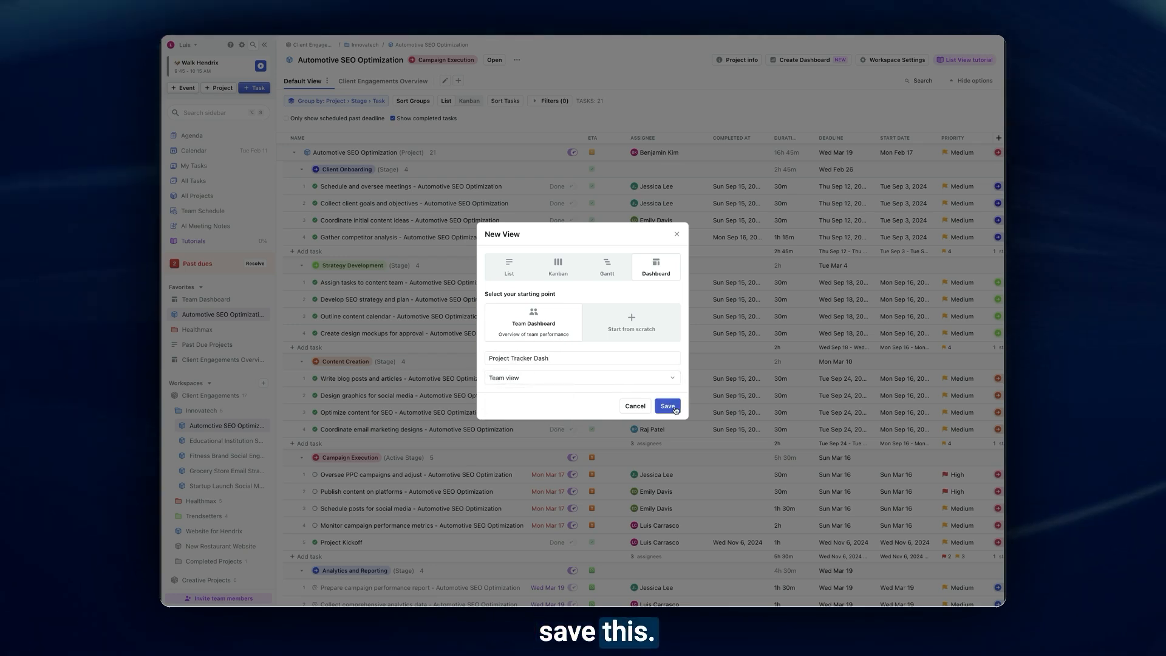
# - Save the Project Tracker Dash view and open it in the Educational Institution SEO Booster and Fitness Brand Social Engagement projects
pyautogui.click(674, 409)
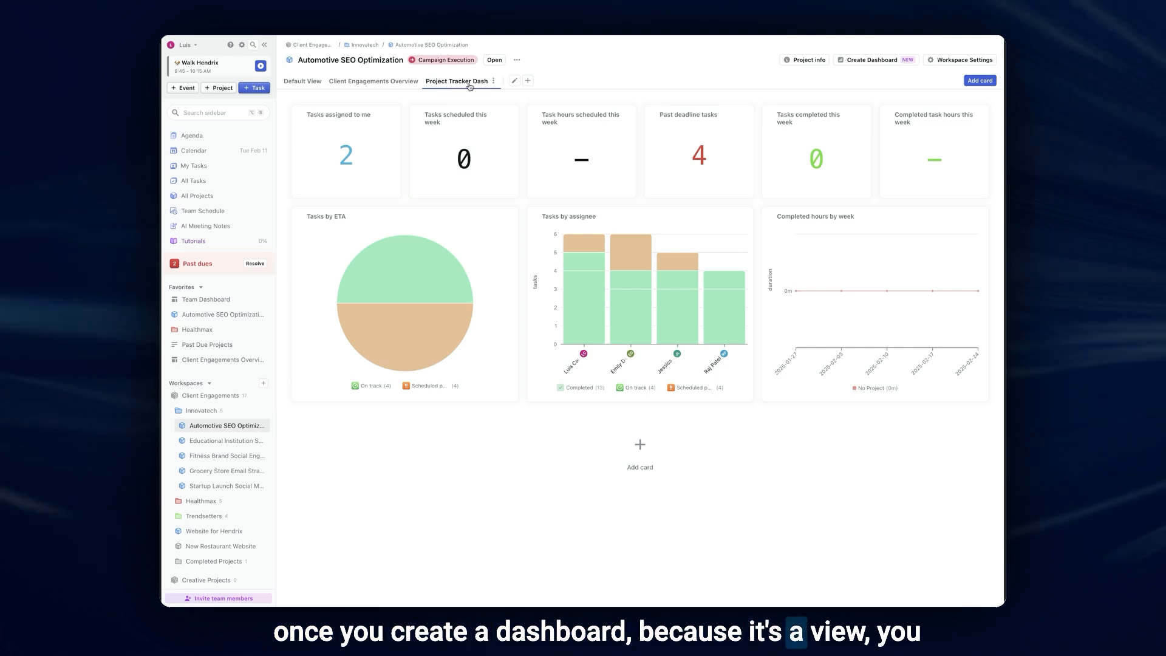
pyautogui.click(216, 441)
pyautogui.click(474, 83)
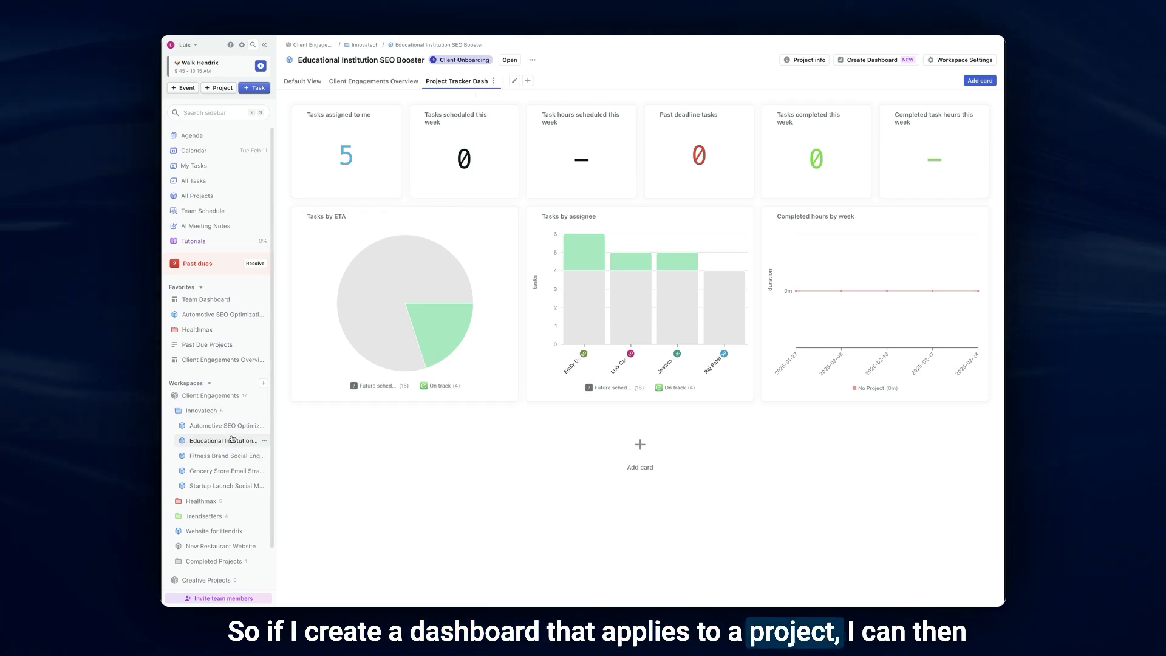
pyautogui.click(229, 456)
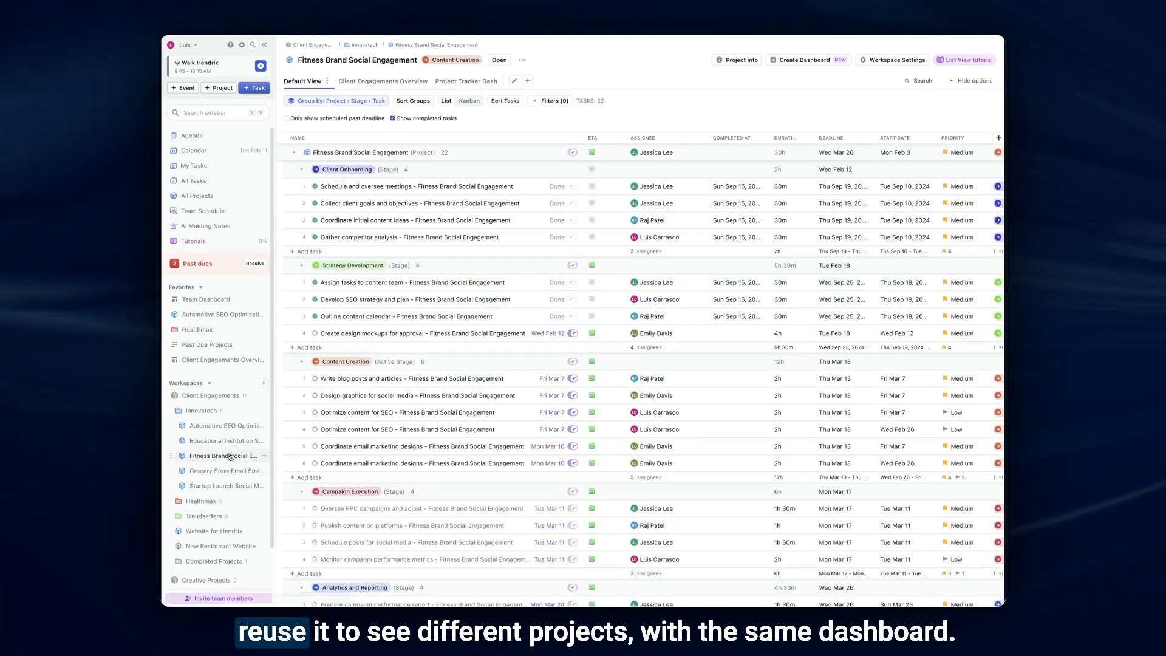
pyautogui.click(466, 81)
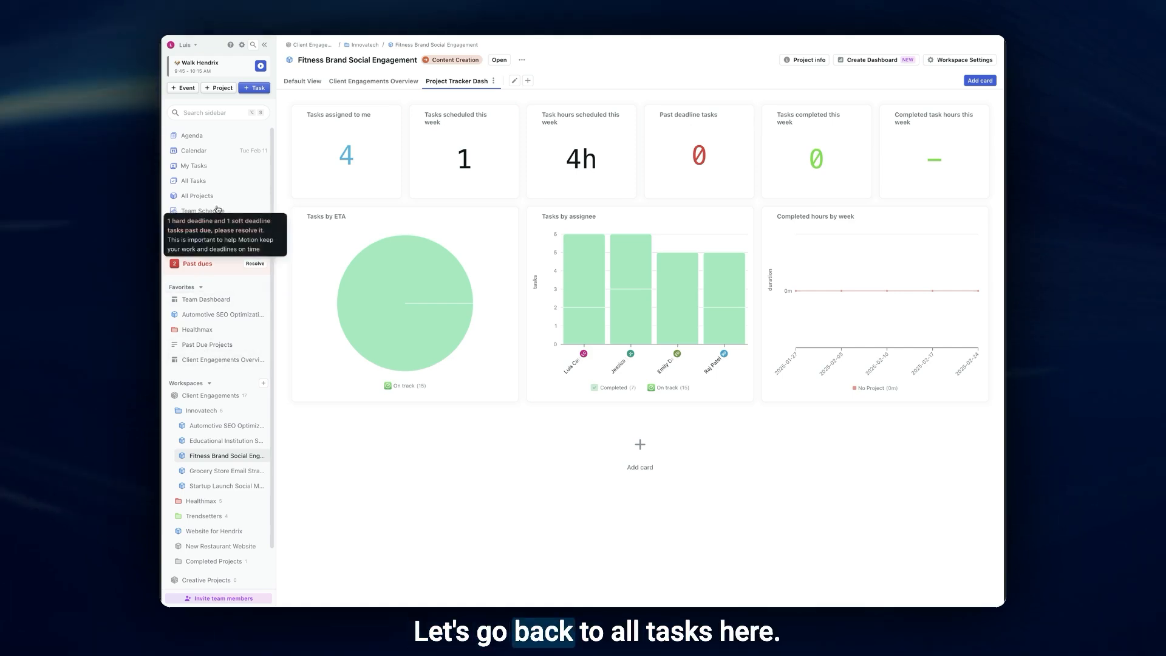
# - Create a dashboard view from scratch in All Tasks, shared as a Team view and named "Blank Dash"
pyautogui.click(220, 181)
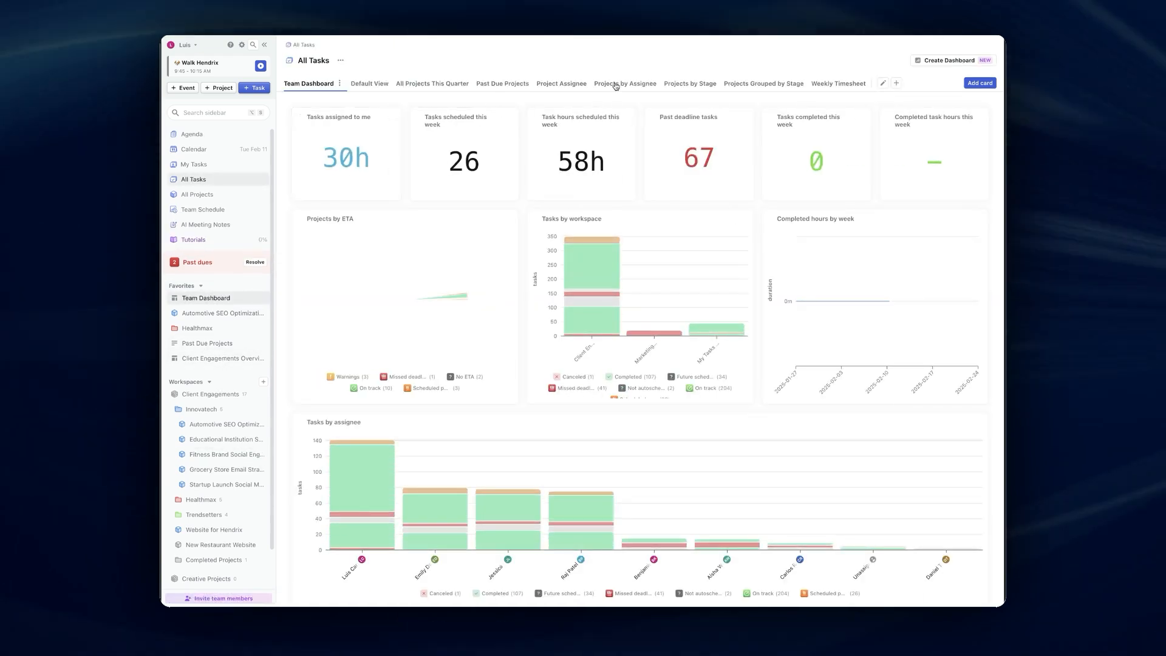
pyautogui.click(897, 83)
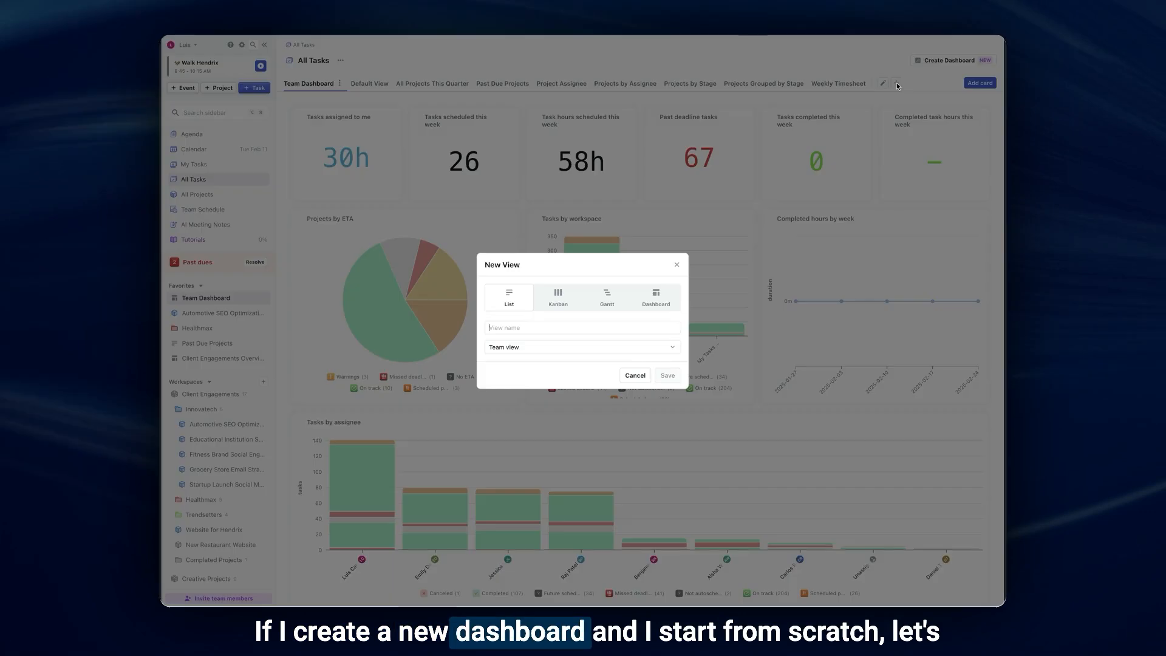
pyautogui.click(656, 293)
pyautogui.click(615, 318)
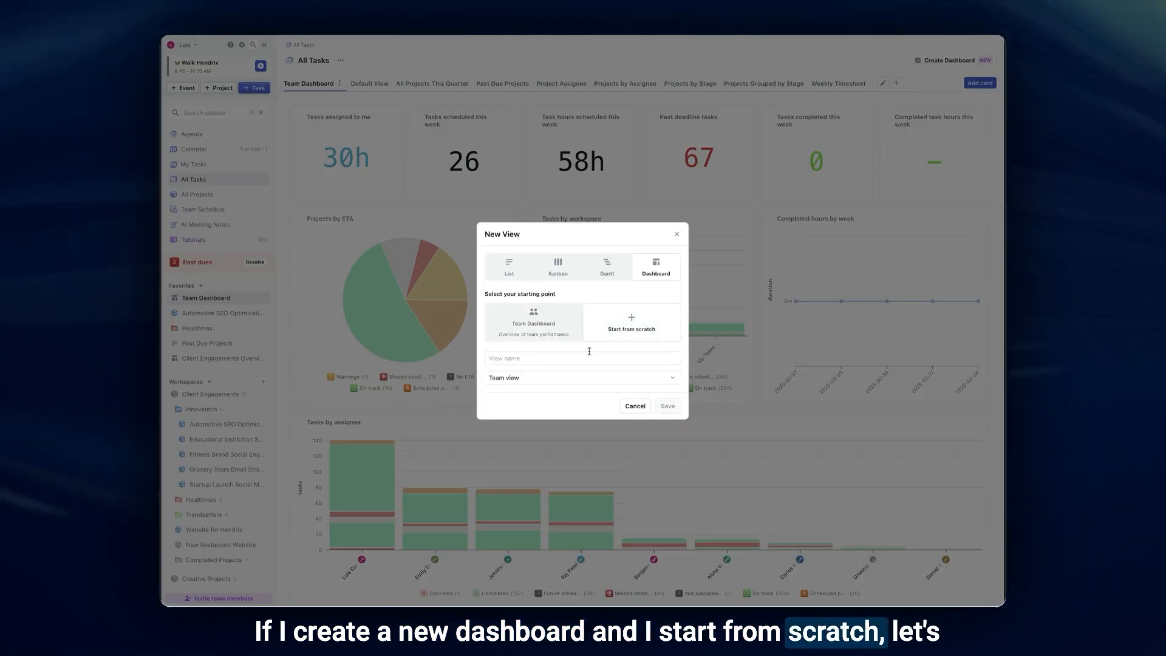
pyautogui.click(592, 357)
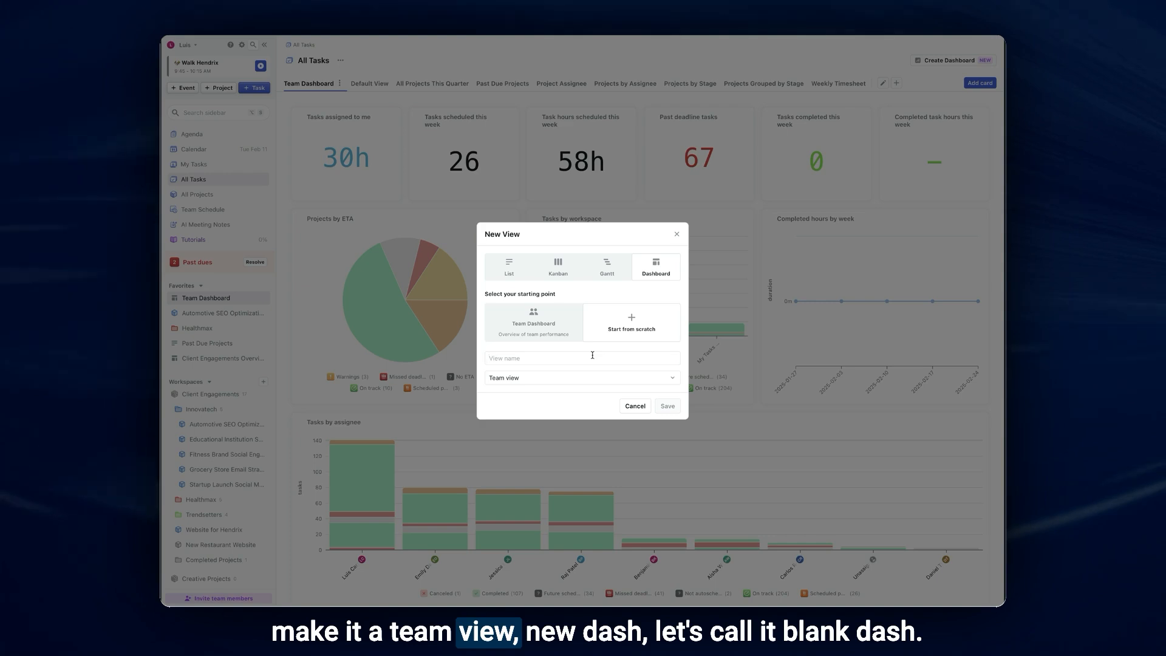
pyautogui.write('N')
pyautogui.press('BackSpace')
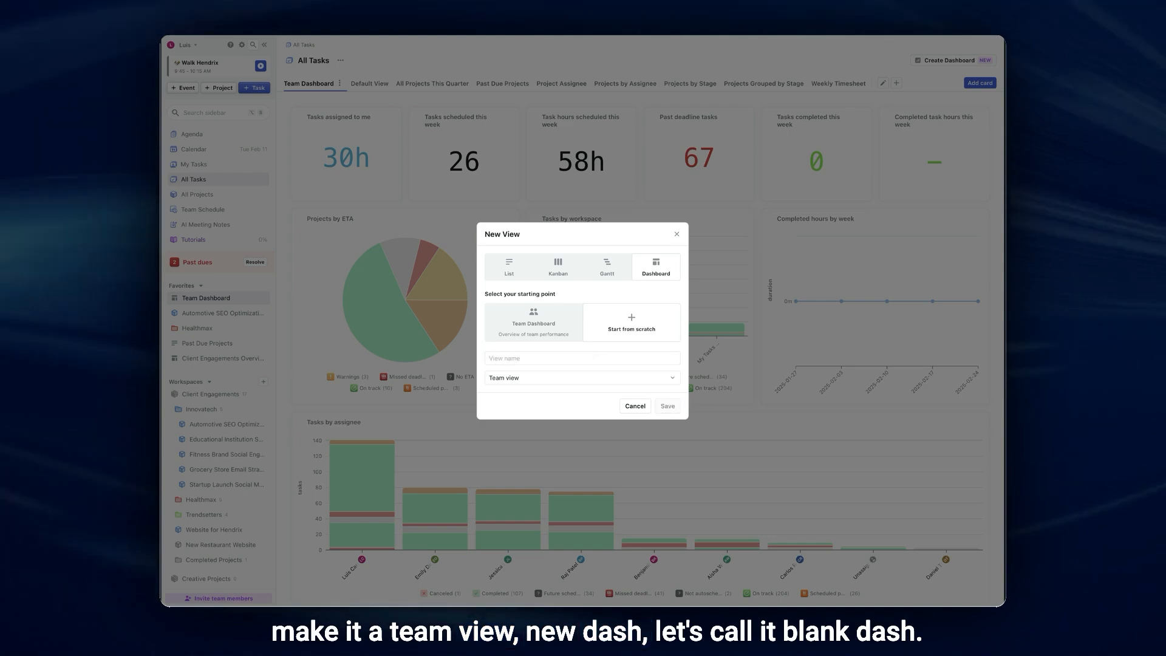
pyautogui.write('Blank Dash')
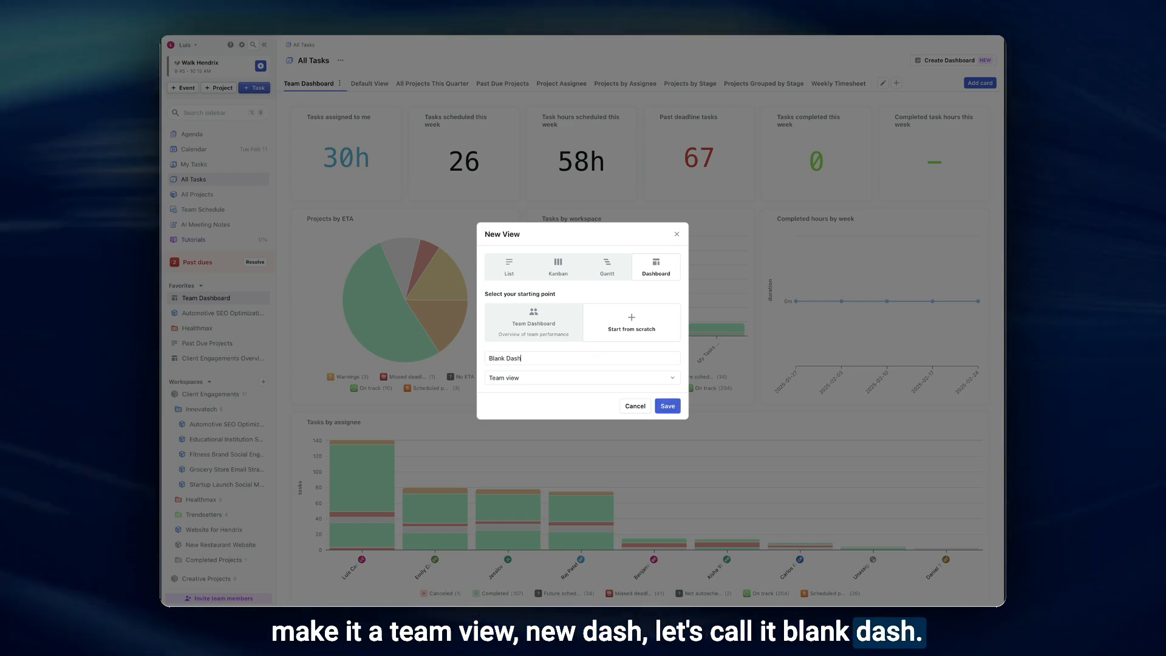
pyautogui.press('Return')
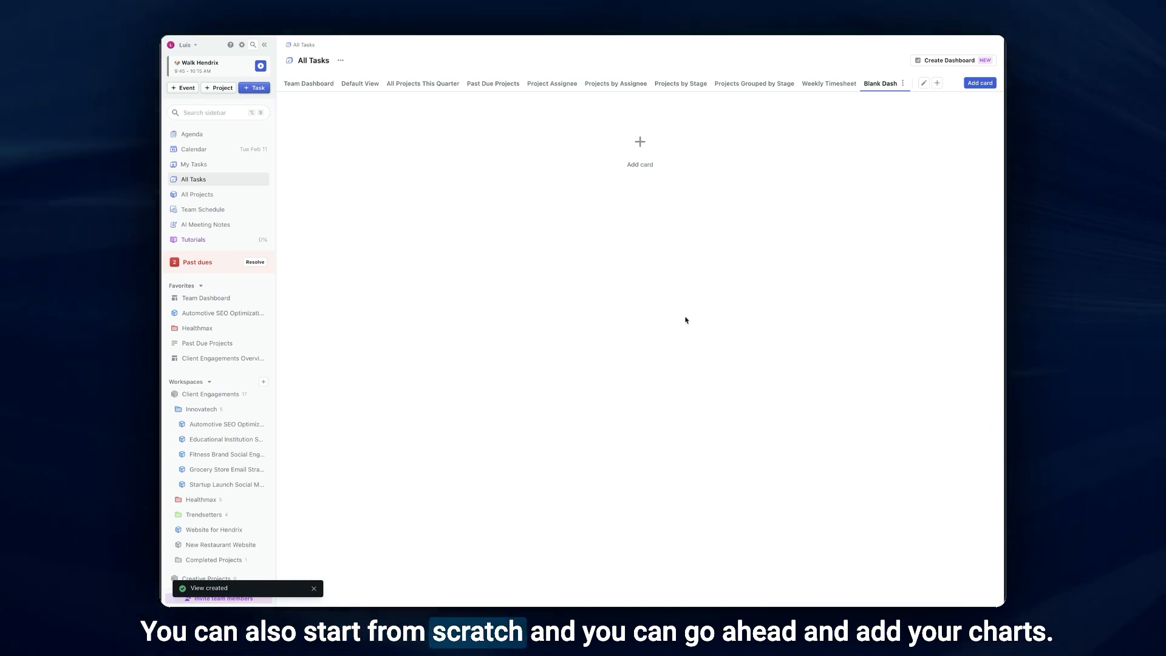
# - Add a bar chart and a pie chart with their default settings to the Blank Dash dashboard
pyautogui.click(640, 145)
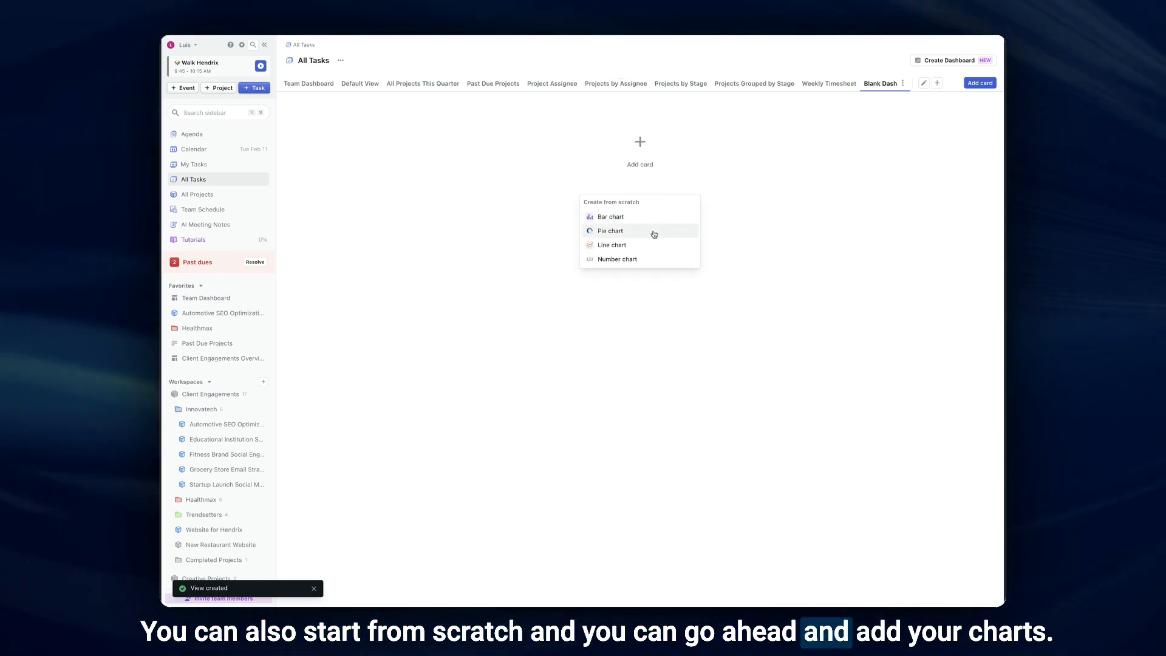
pyautogui.click(659, 218)
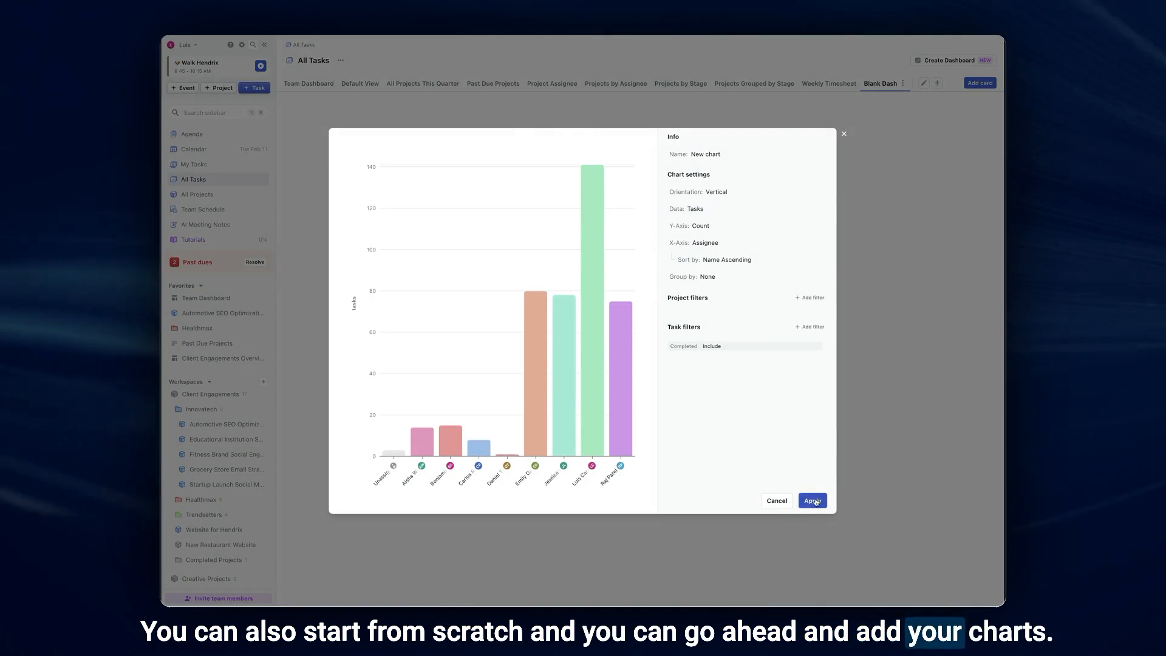
pyautogui.click(813, 500)
pyautogui.click(639, 345)
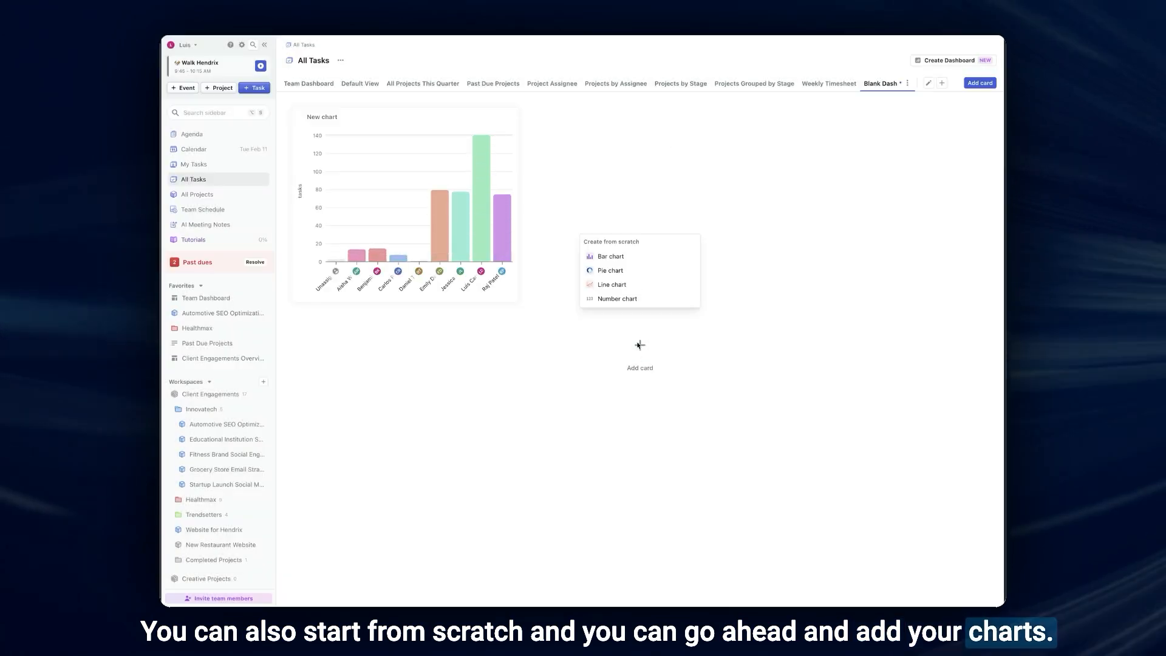
pyautogui.click(610, 270)
pyautogui.click(812, 500)
# - Add a line chart and a number chart with their default settings to the Blank Dash dashboard
pyautogui.click(640, 549)
pyautogui.click(612, 489)
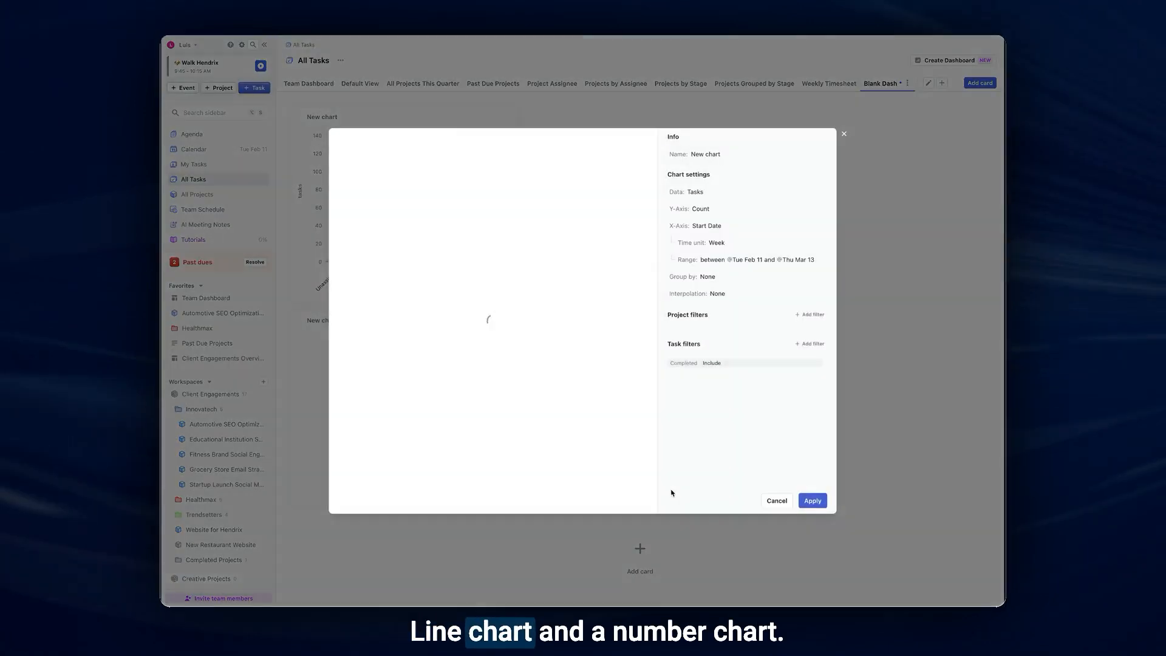
pyautogui.click(813, 501)
pyautogui.click(664, 550)
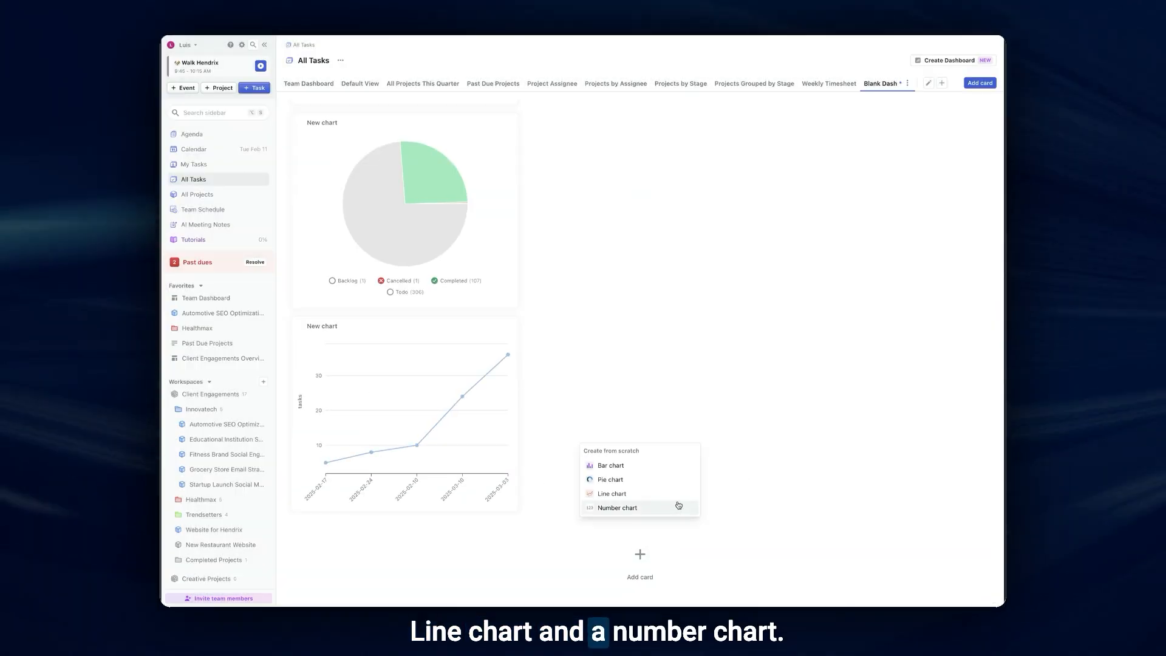
pyautogui.click(676, 504)
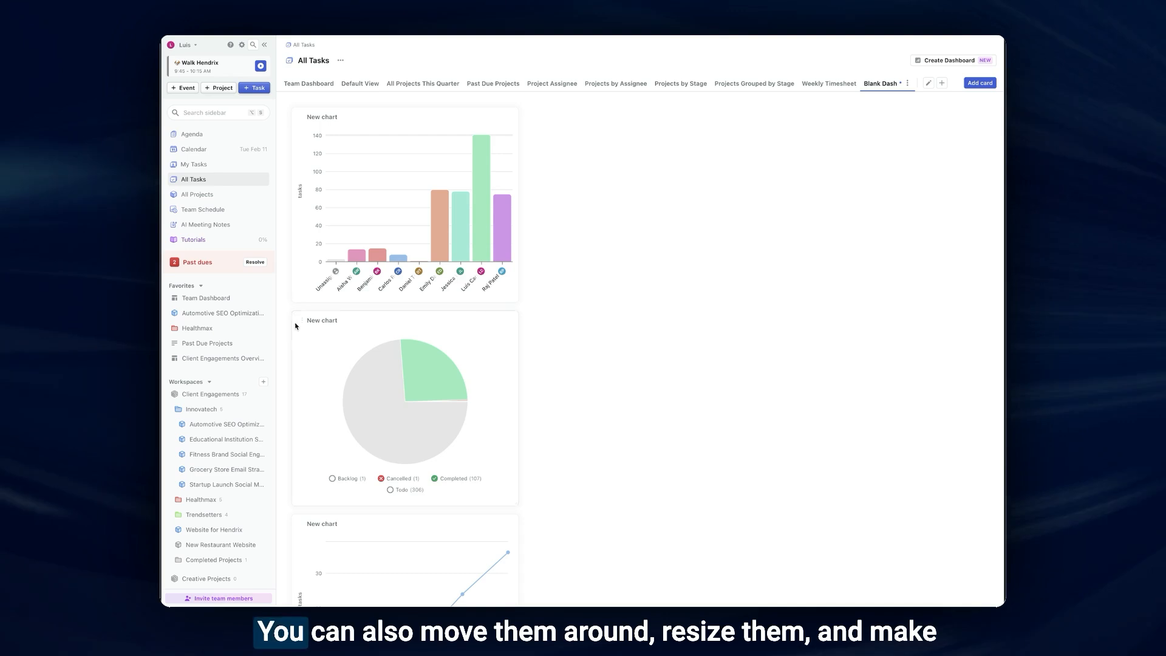
# - Arrange the pie and number charts in the same row as the bar chart and widen the line chart below to full dashboard width
pyautogui.moveTo(316, 326); pyautogui.dragTo(534, 122)
pyautogui.moveTo(515, 502); pyautogui.dragTo(967, 481)
pyautogui.moveTo(318, 552); pyautogui.dragTo(790, 160)
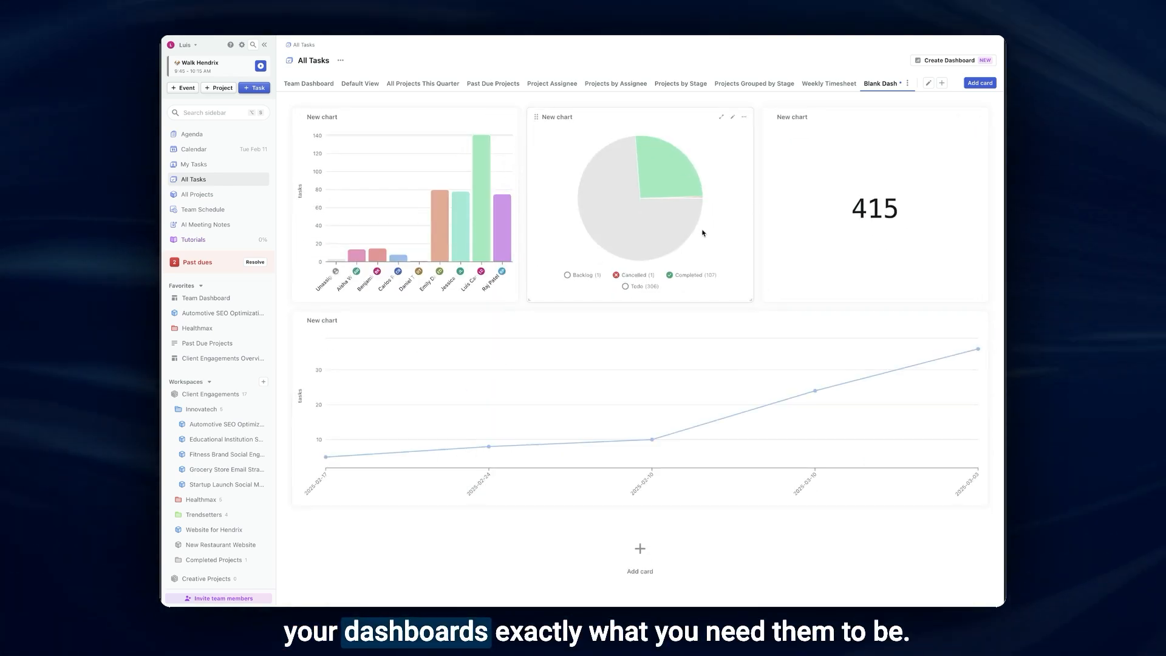
# - Open the view options of the Blank Dash dashboard
pyautogui.click(908, 83)
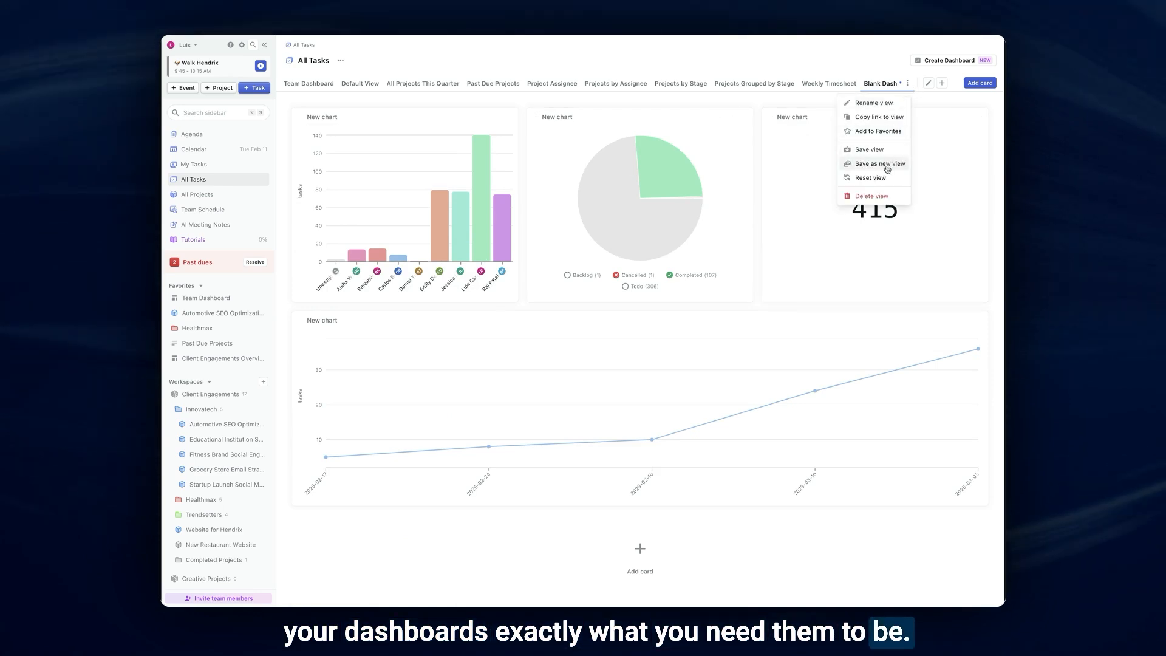